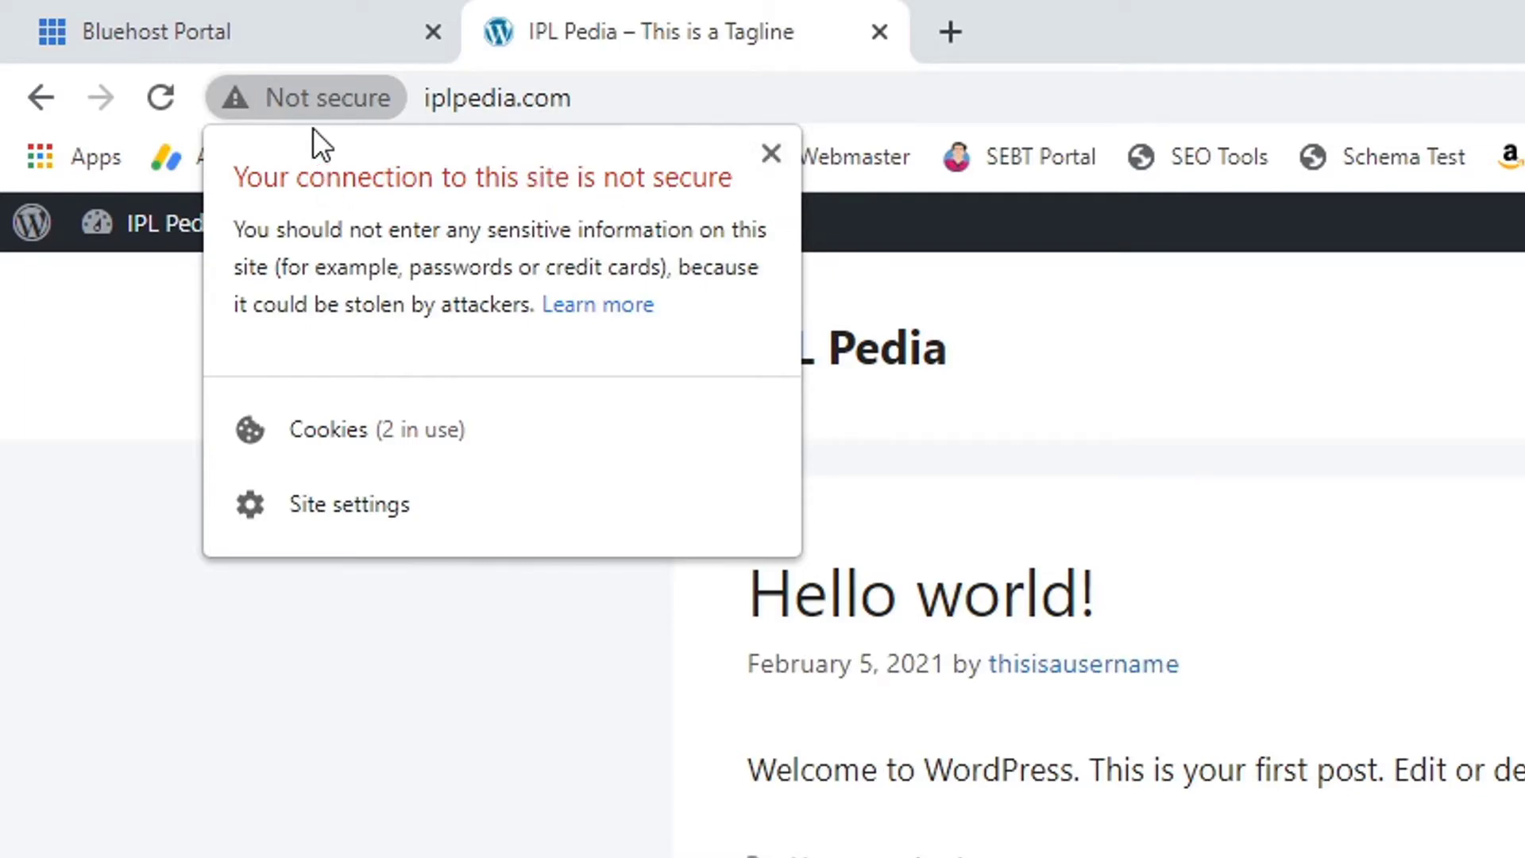
Dismiss the connection warning, search Google for "cloudflare" in a new browser tab, and open the official Cloudflare website
click(774, 152)
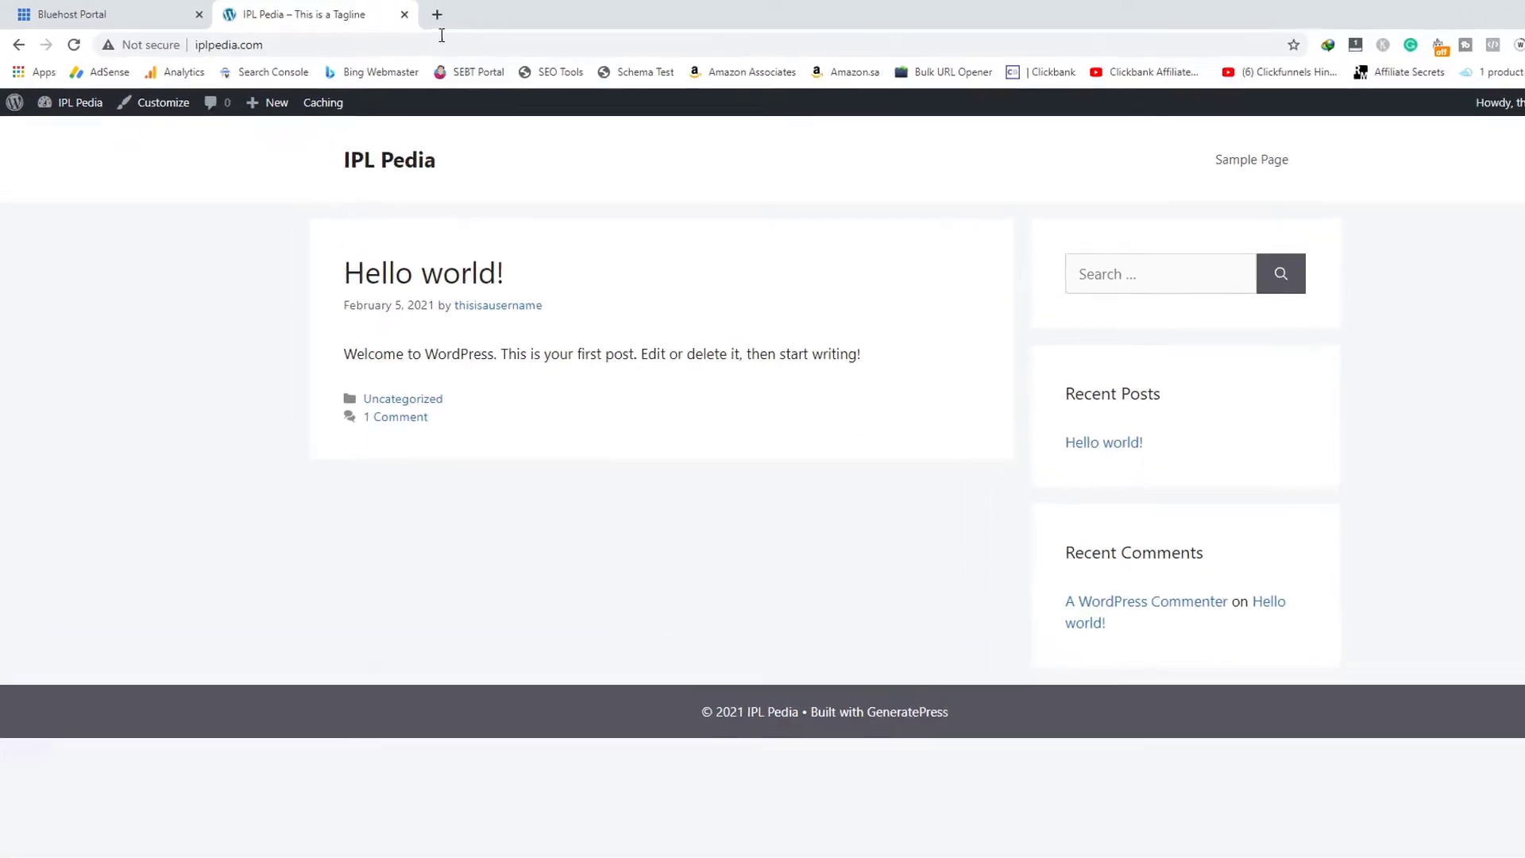
click(436, 14)
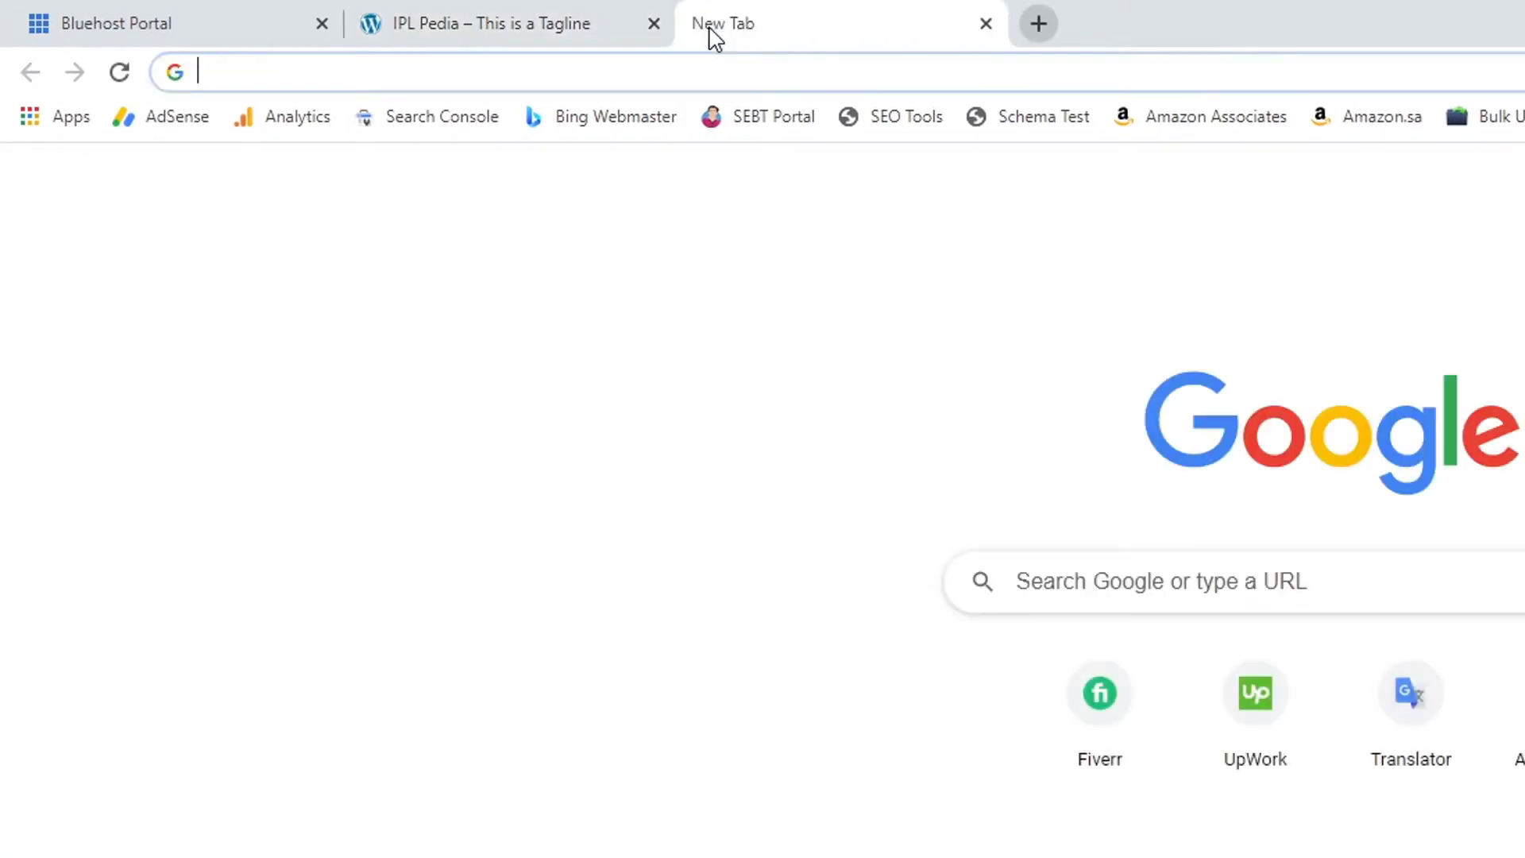
text(clou)
key(Return)
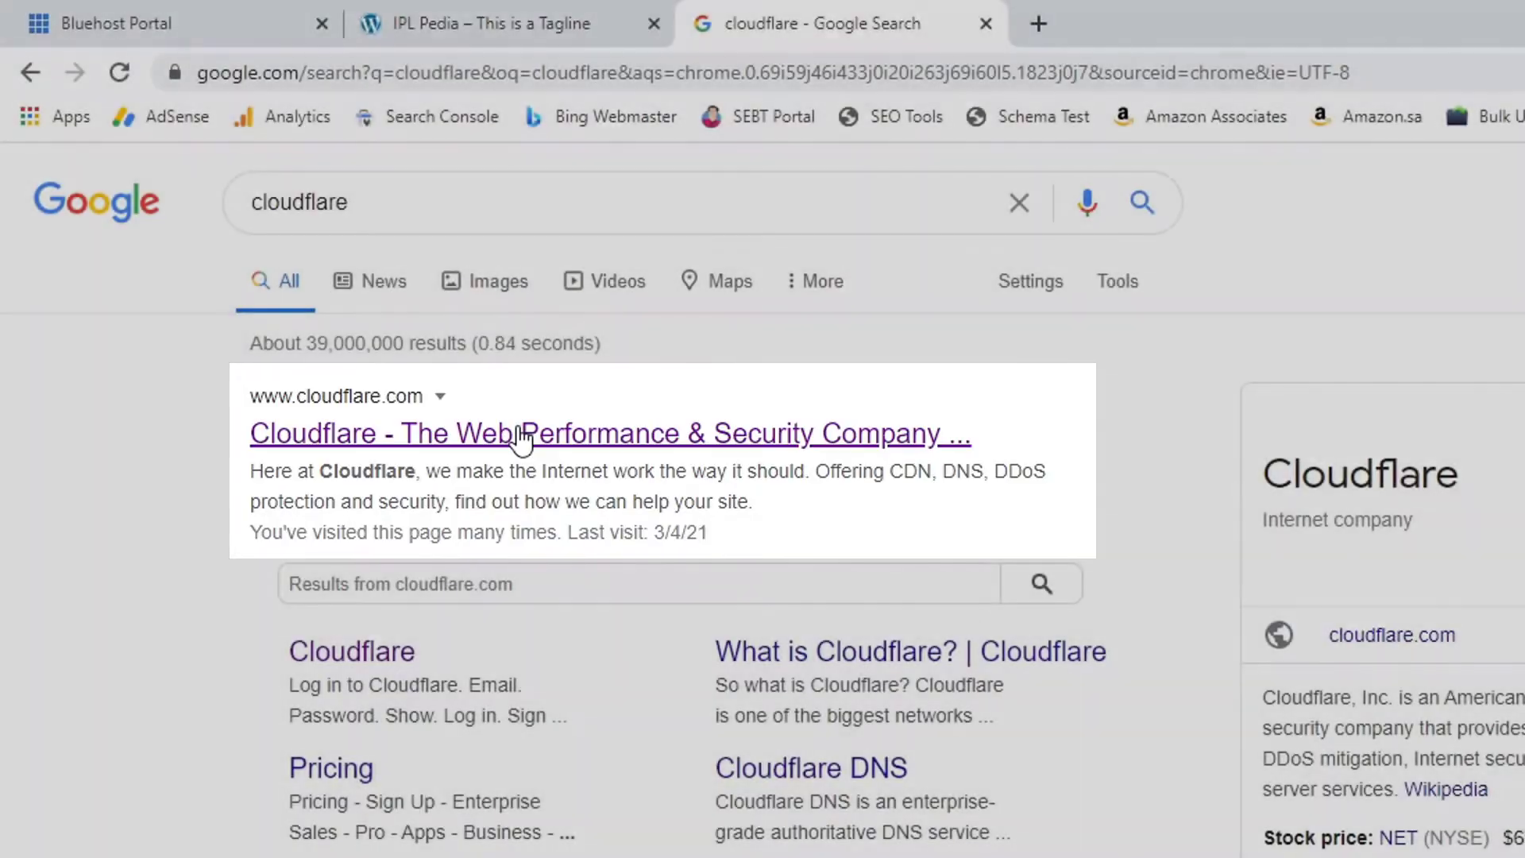
click(521, 433)
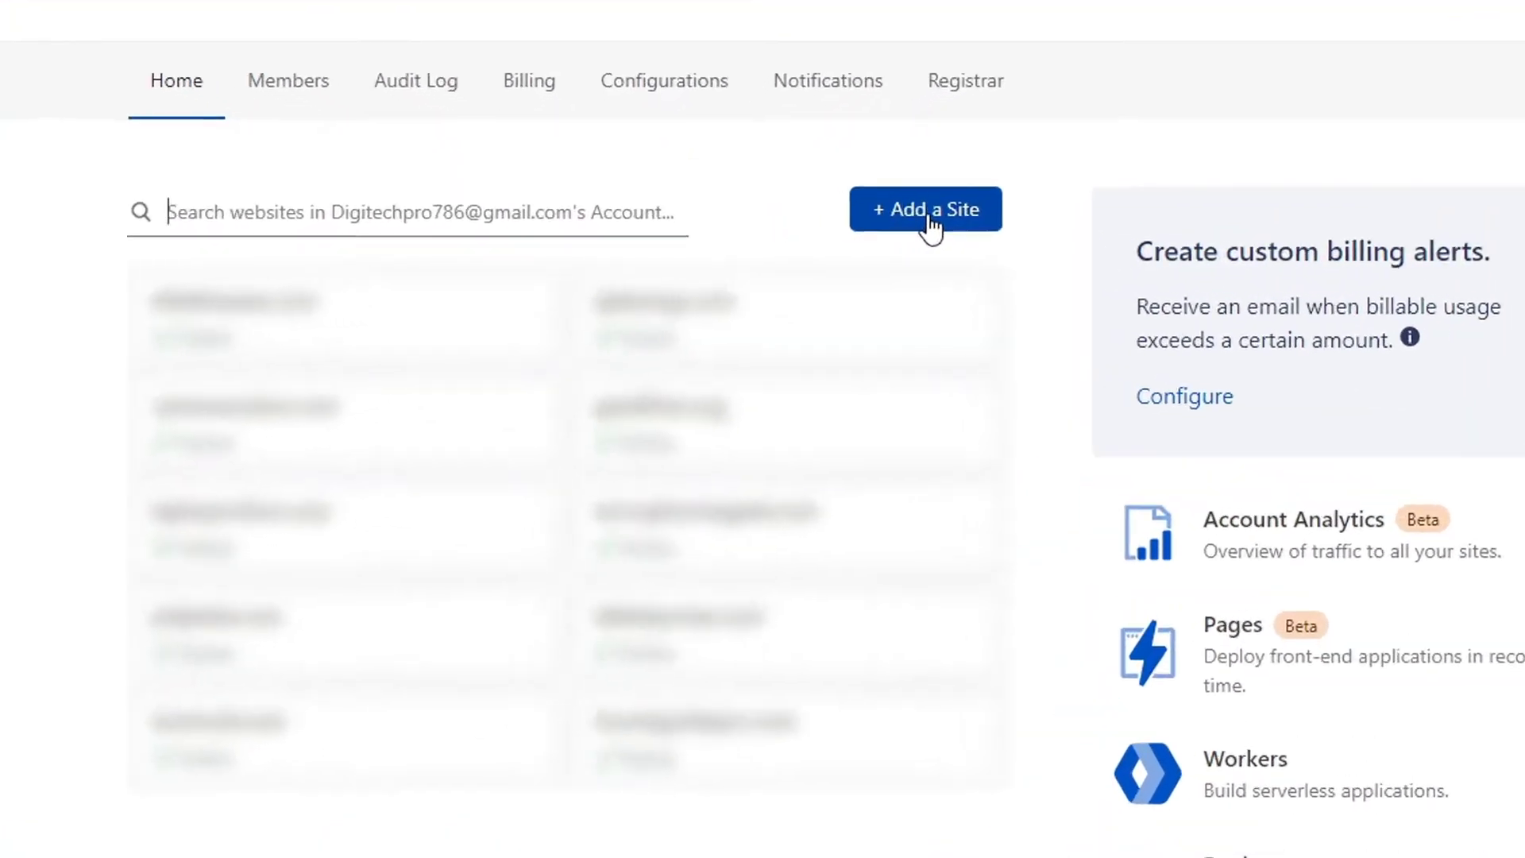
Add iplpedia.com as a new site in the Cloudflare account
click(929, 221)
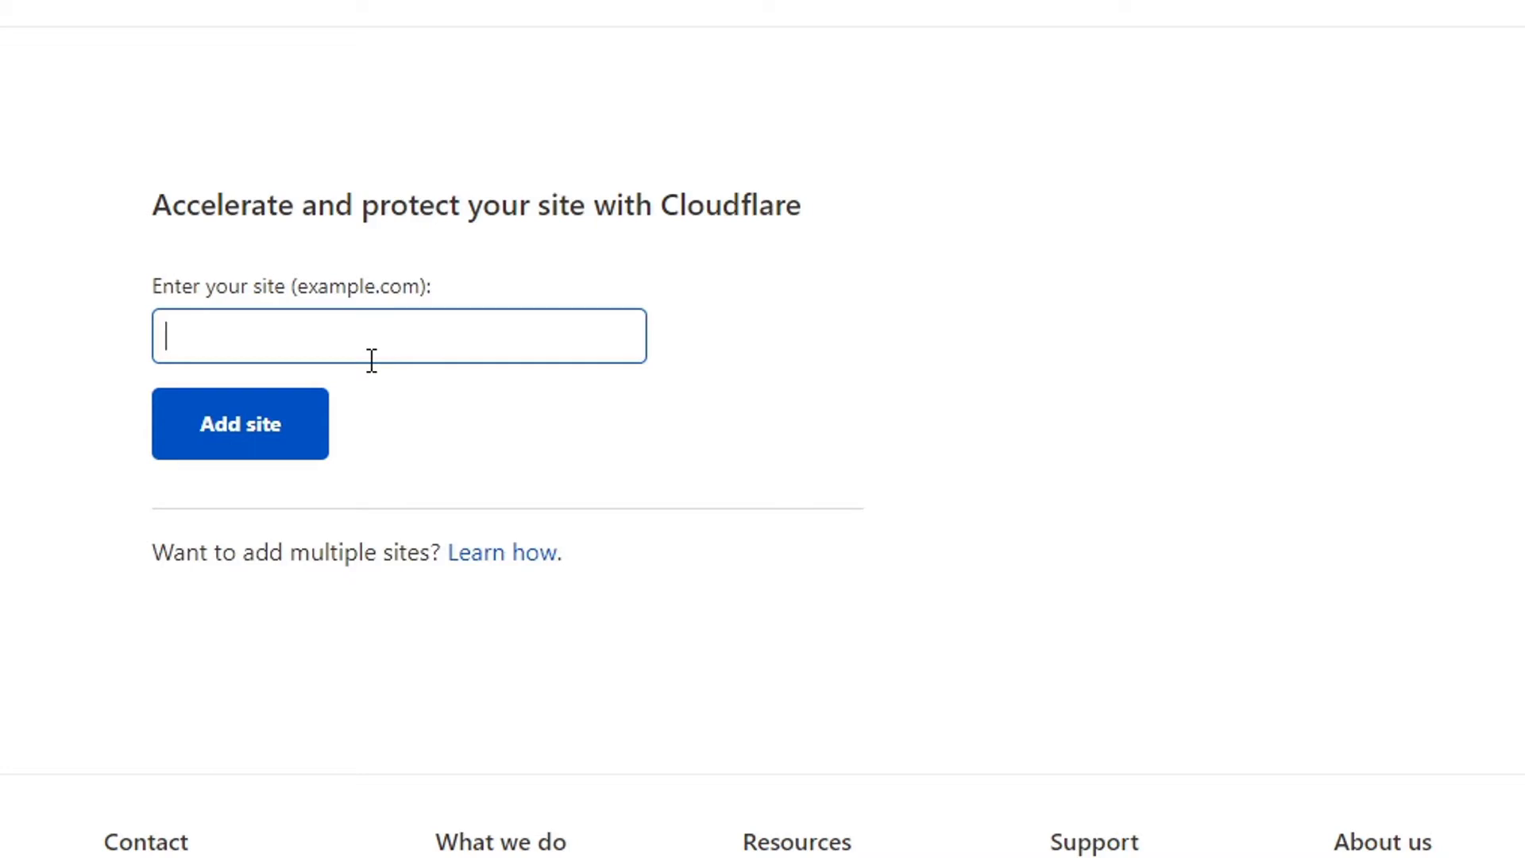
text(iplpedia.com)
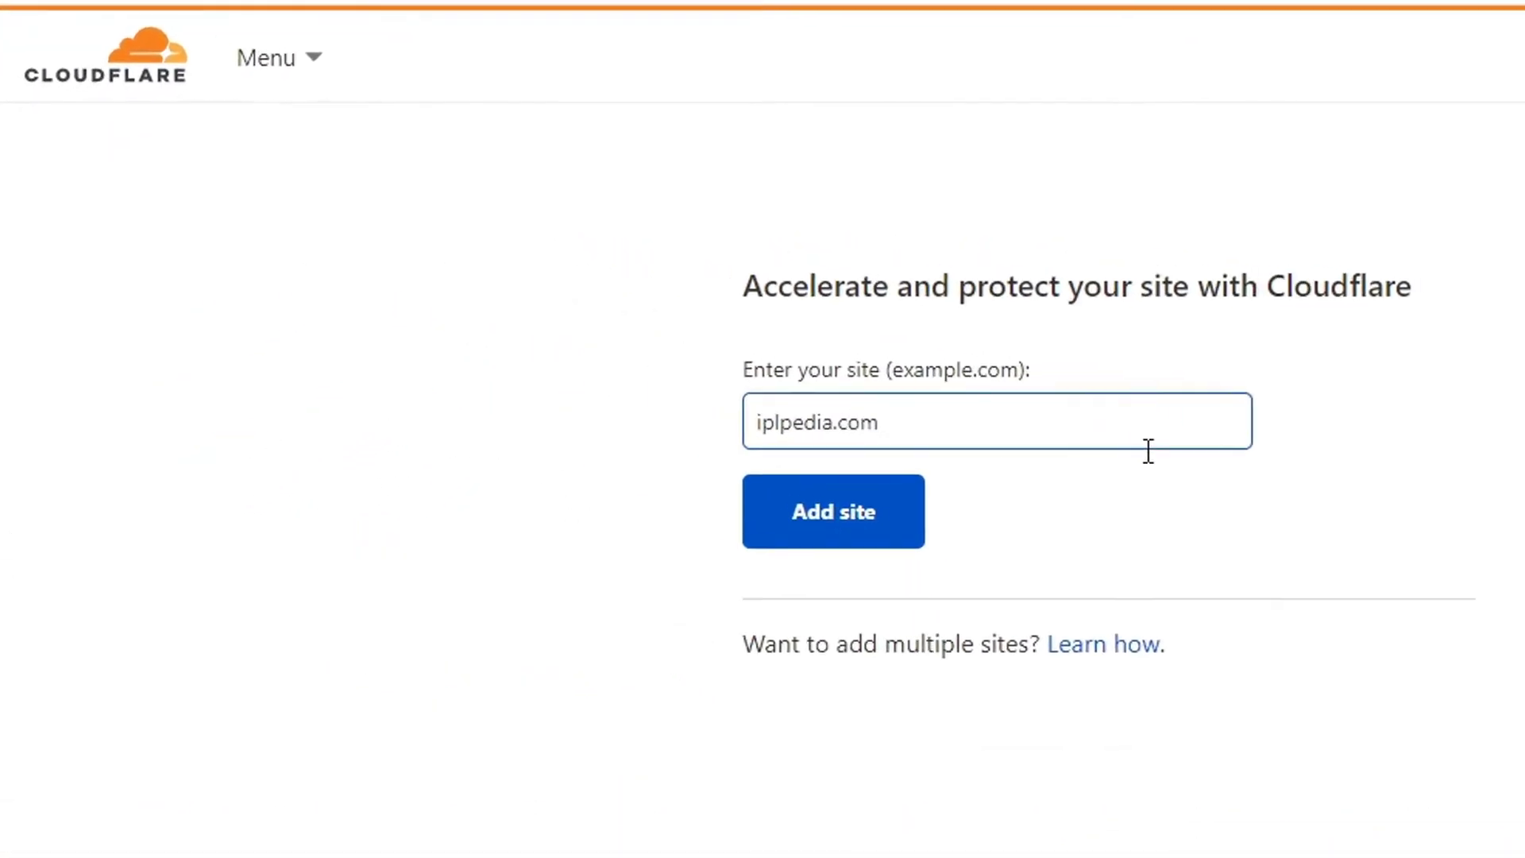
click(864, 540)
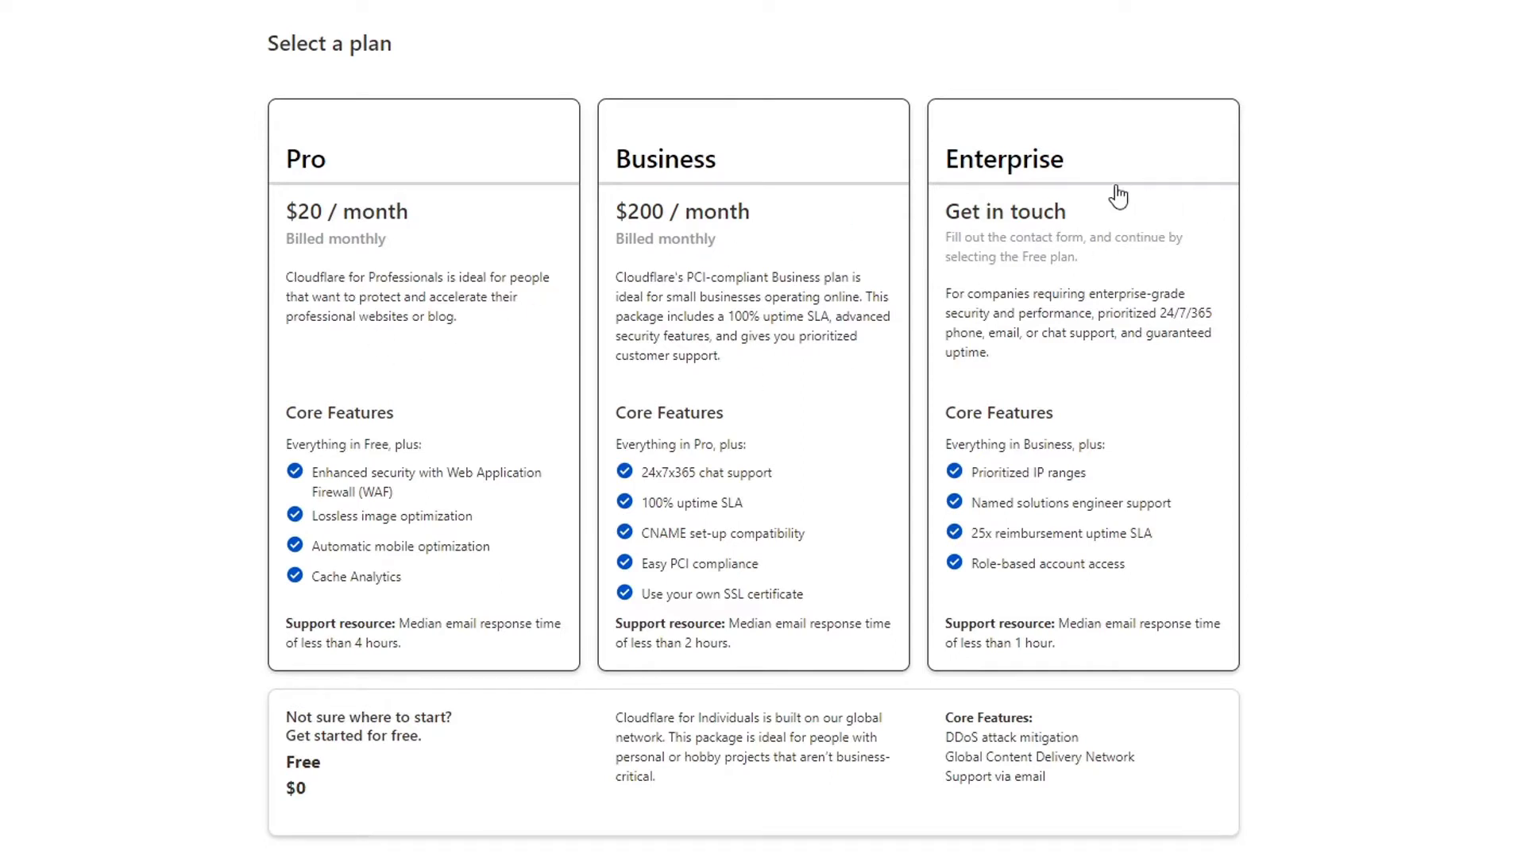
Choose the Free $0 plan for iplpedia.com and continue the setup
scroll(1517, 148, down, 3)
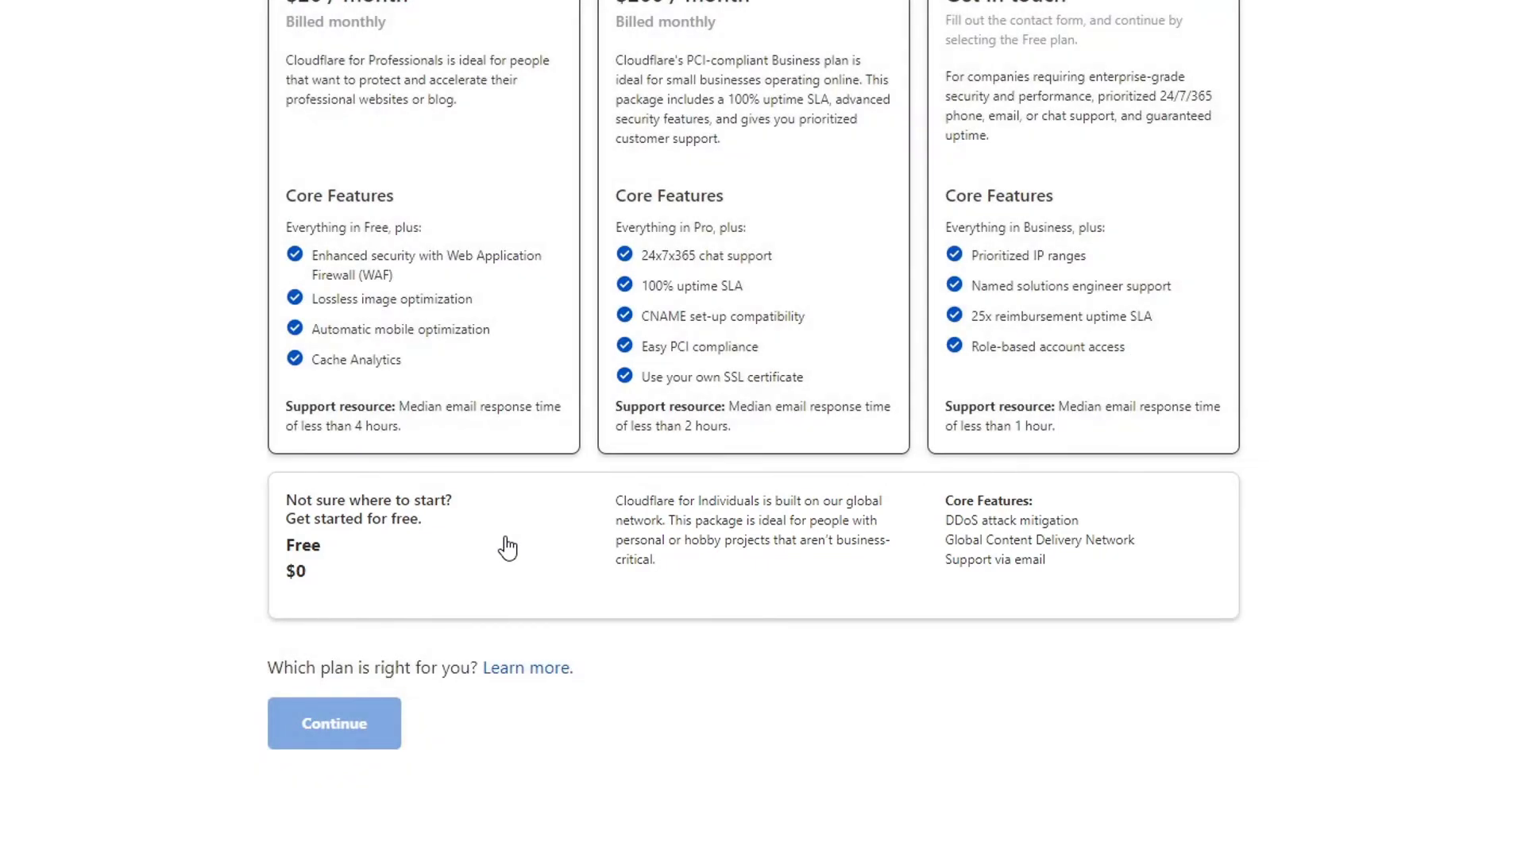
click(507, 548)
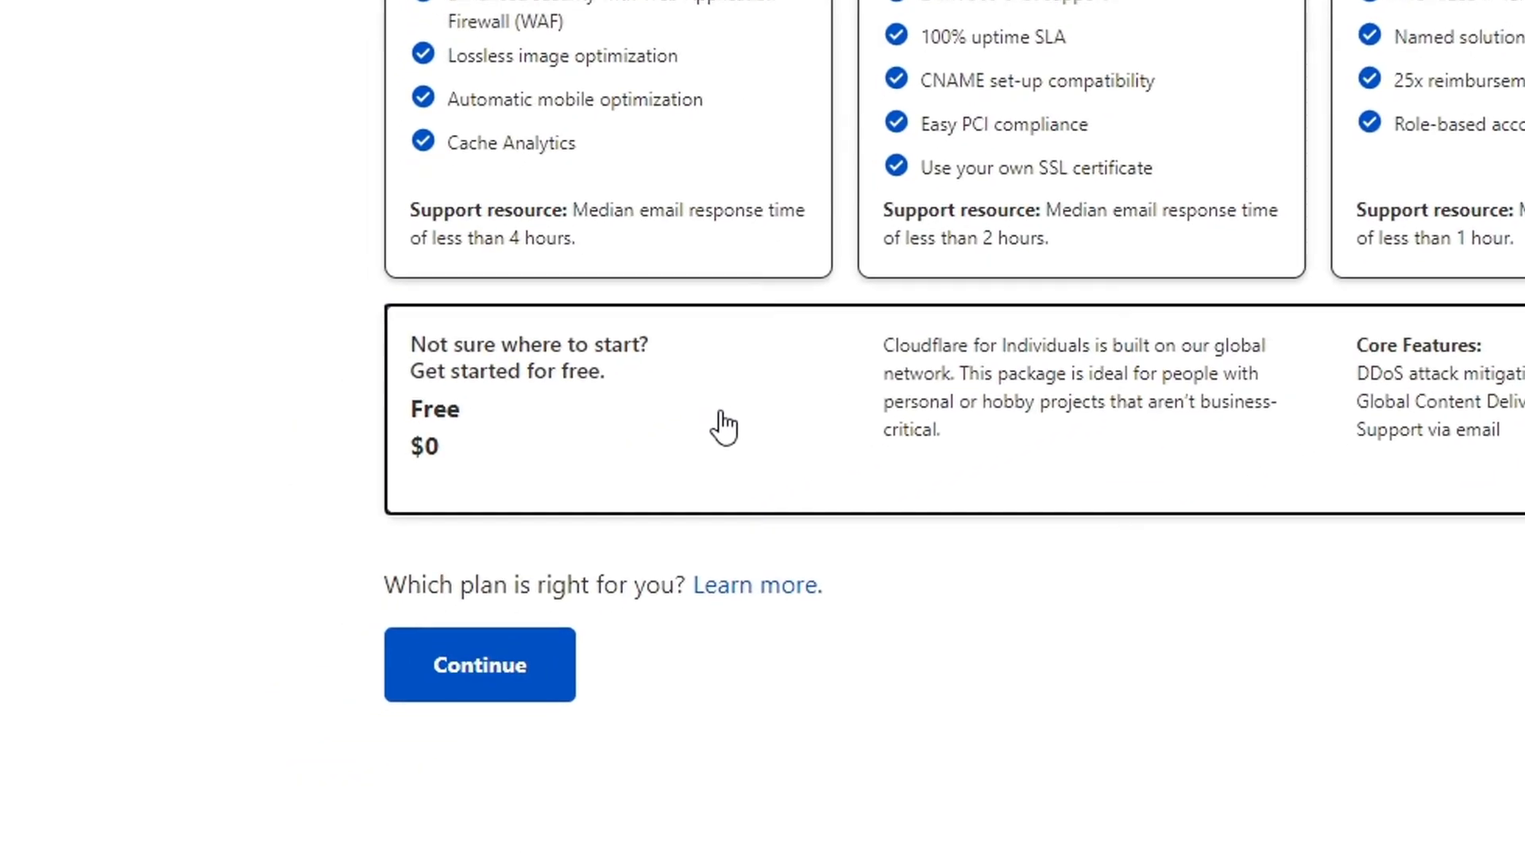
click(503, 698)
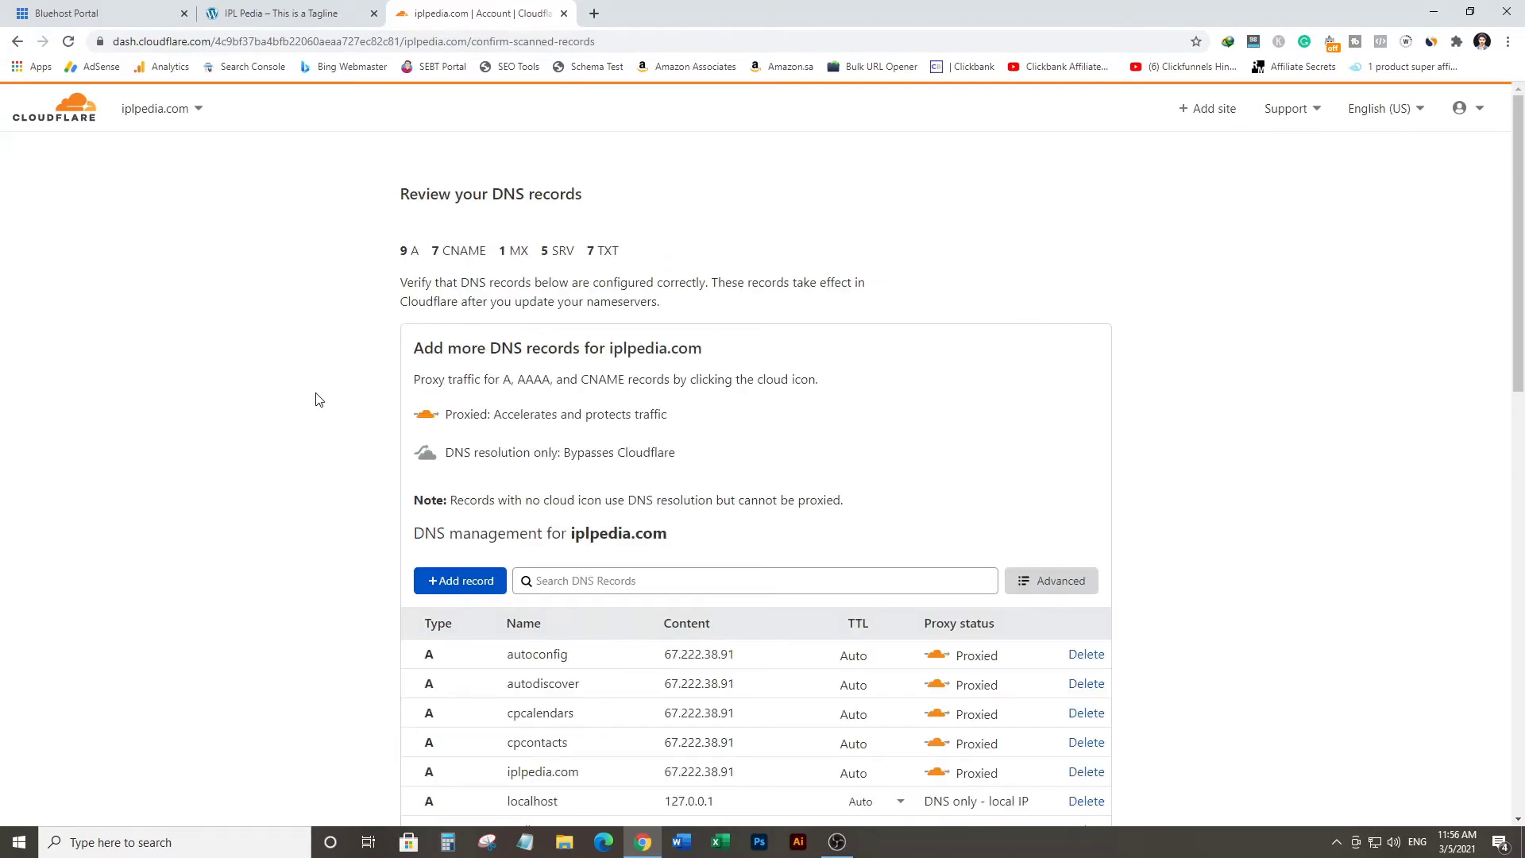
Review the scanned DNS records for iplpedia.com and accept them unchanged to continue to the nameserver instructions
scroll(316, 401, down, 10)
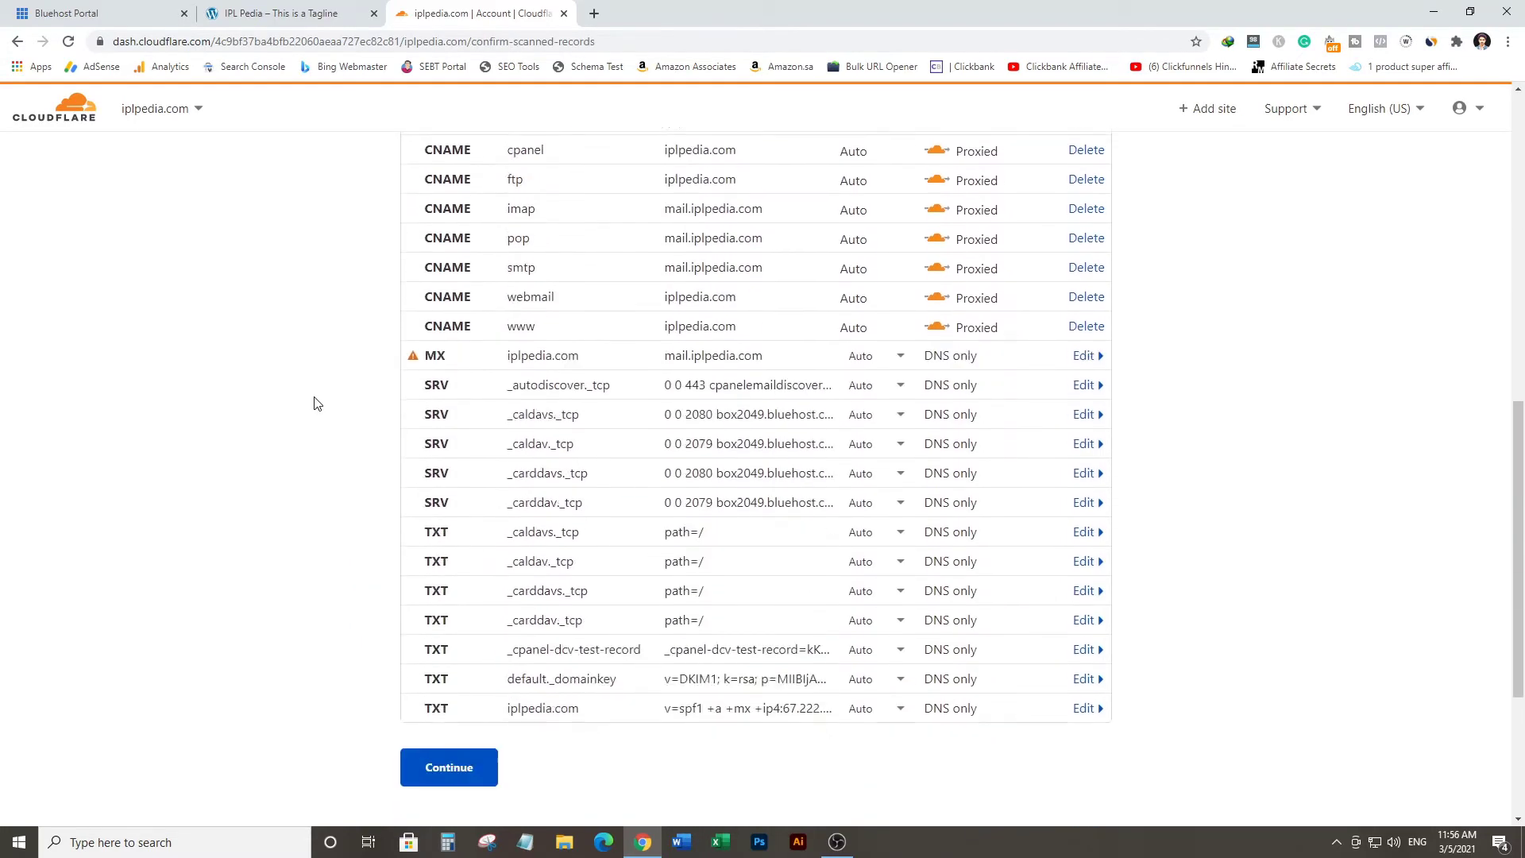
scroll(314, 403, down, 4)
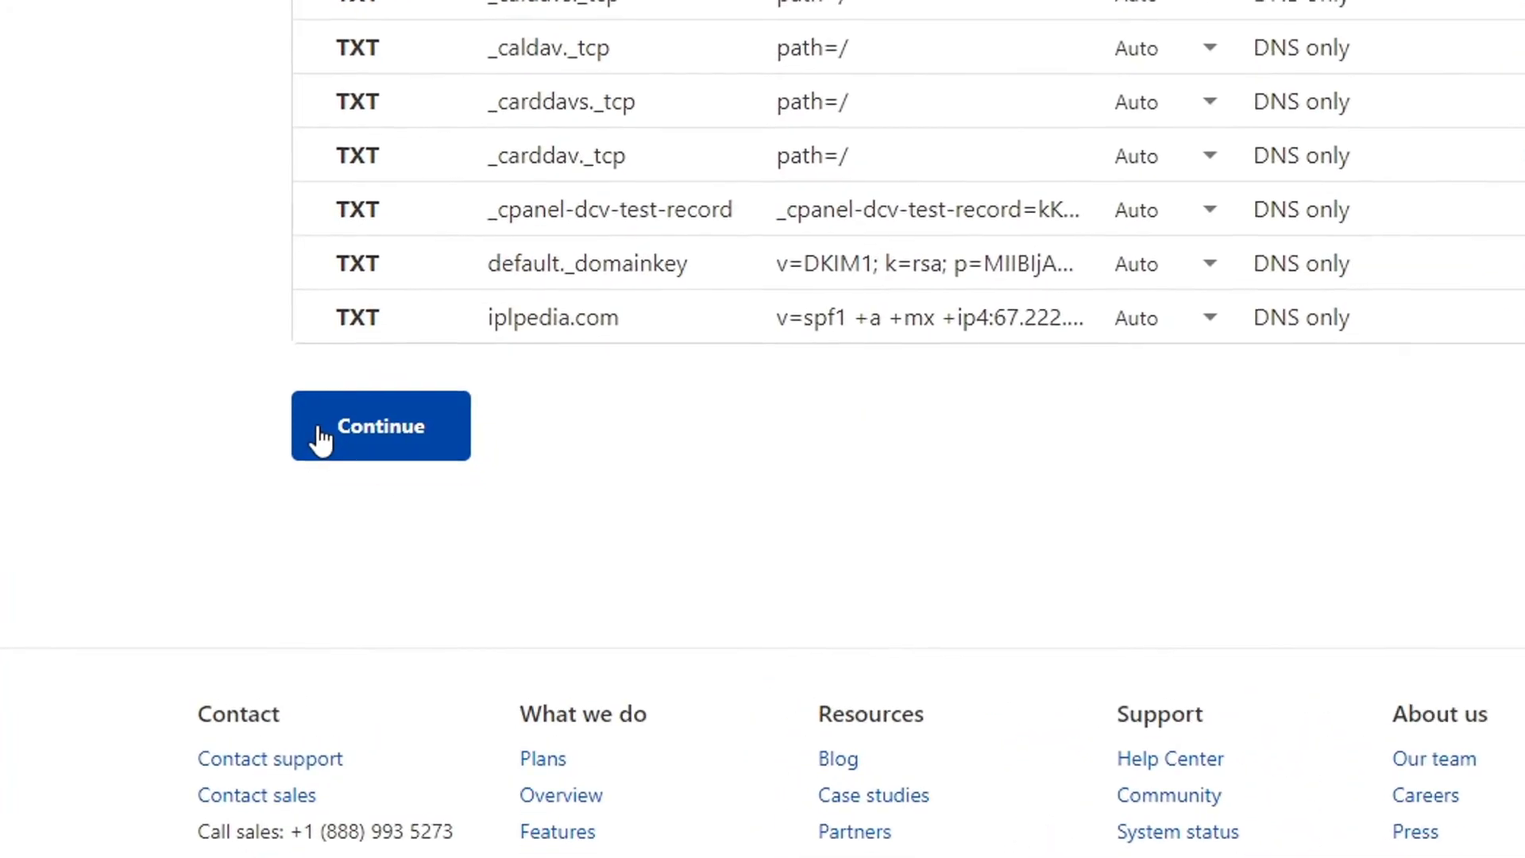
click(321, 437)
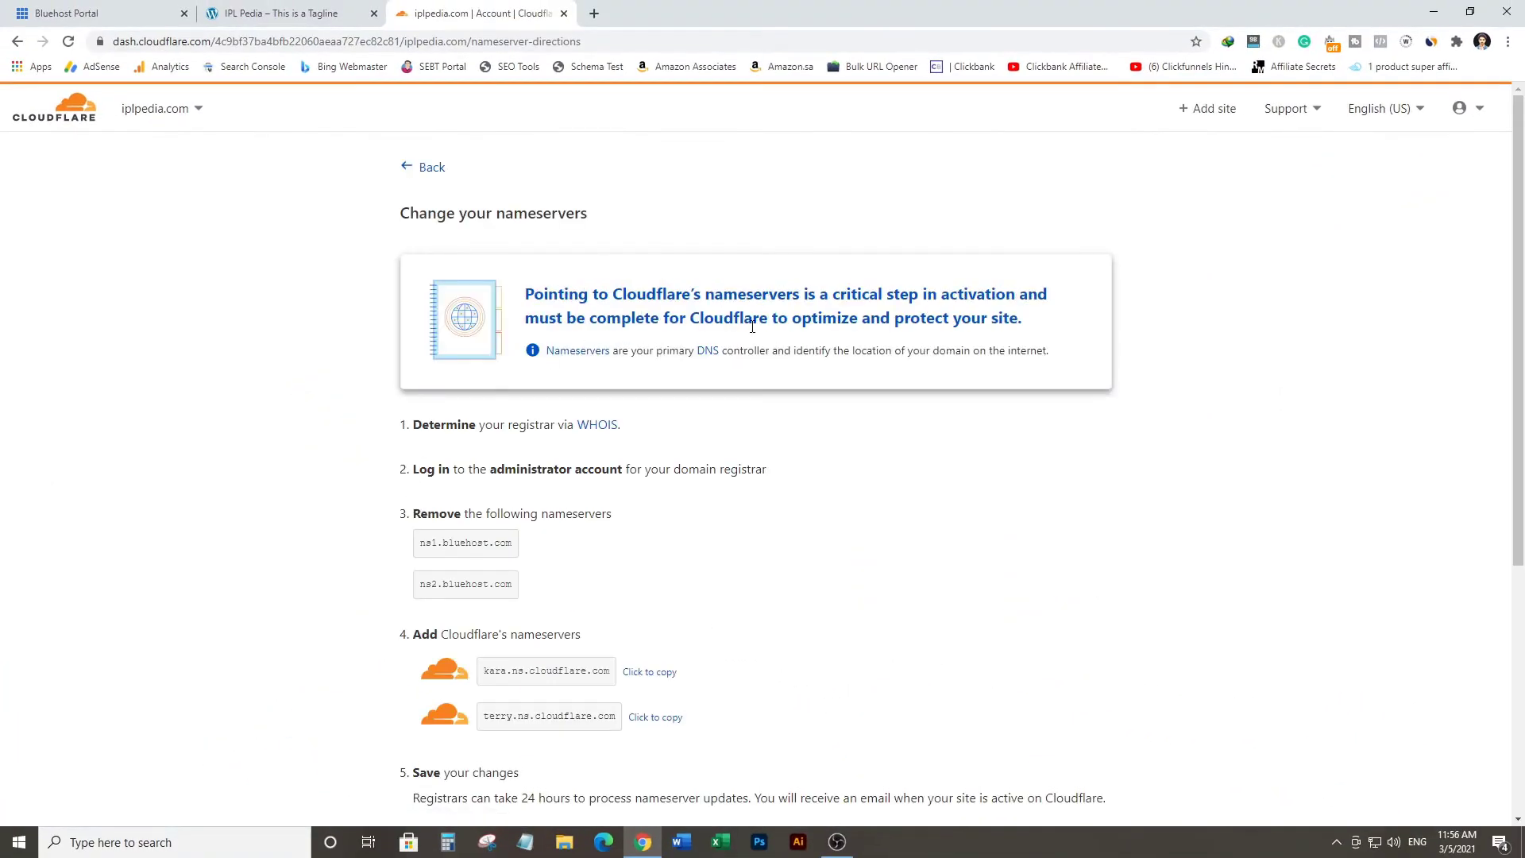
Read the nameserver change instructions, switch to the Bluehost portal and open the DNS settings of the iplpedia.com domain
scroll(758, 406, down, 3)
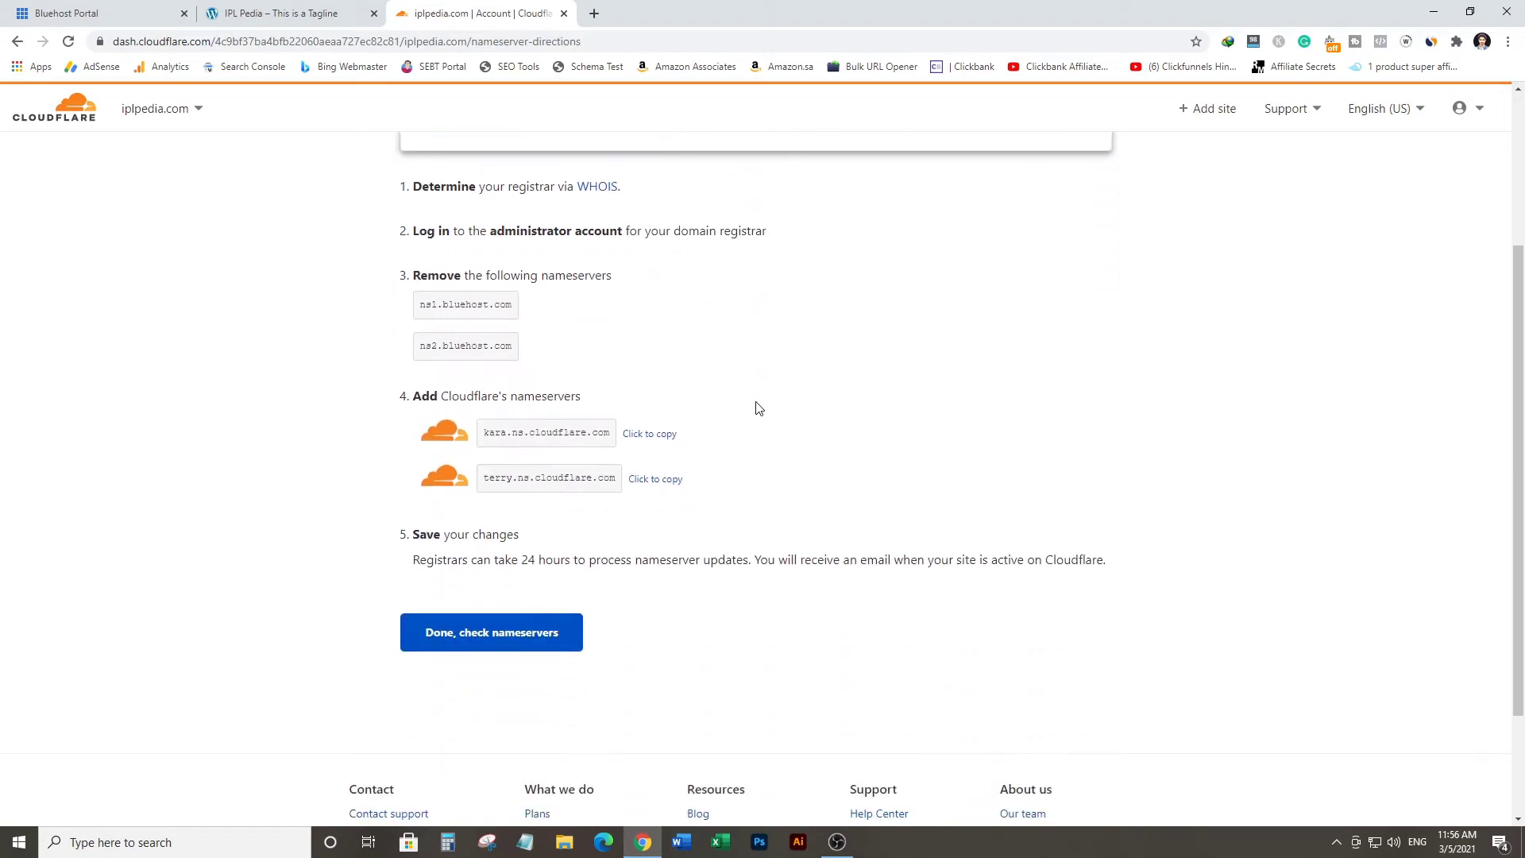
scroll(708, 412, up, 1)
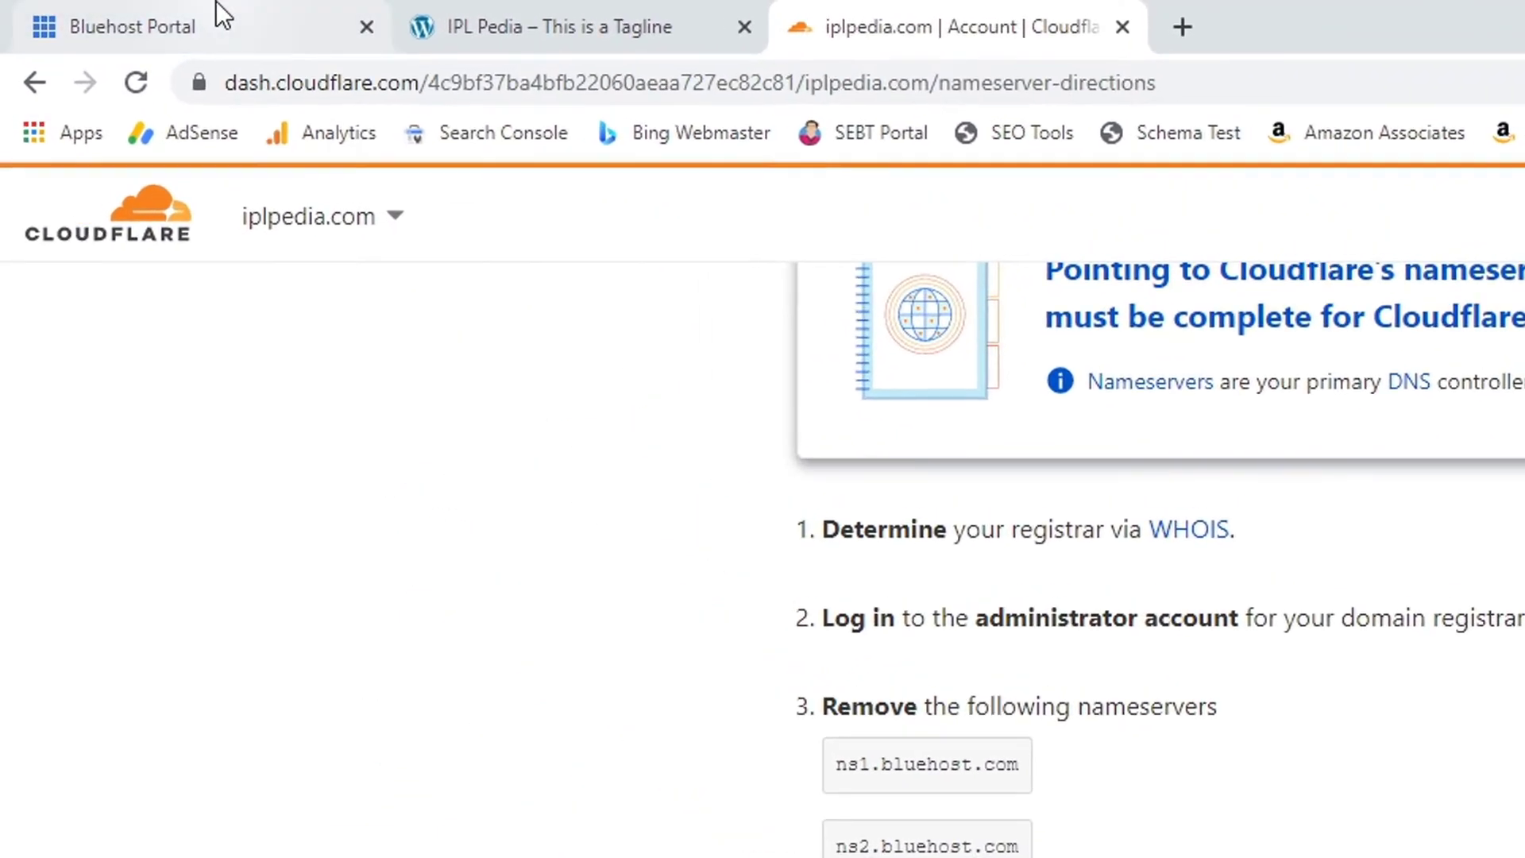
click(216, 3)
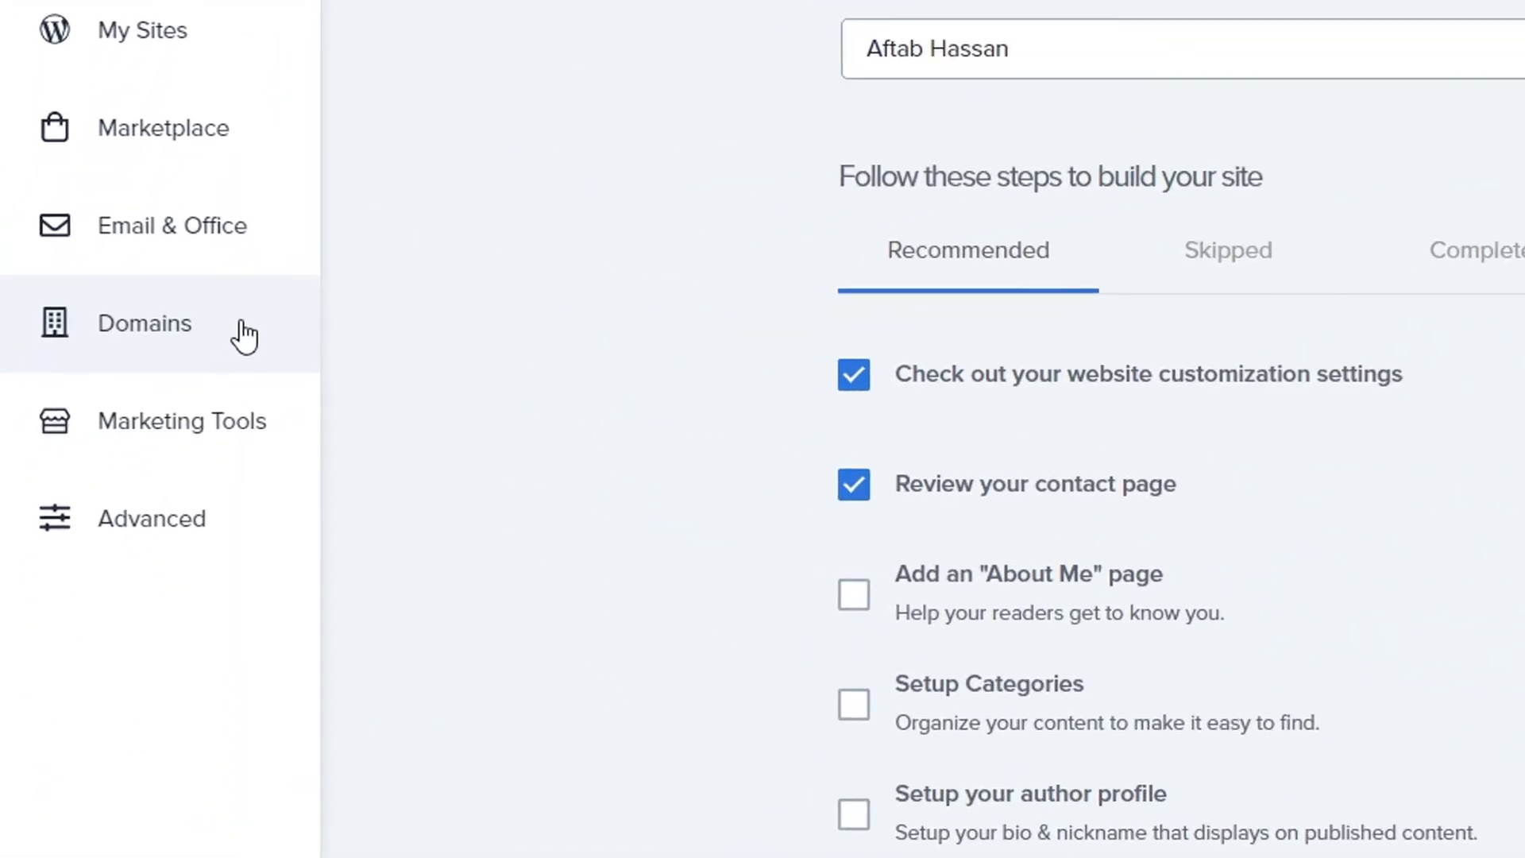
click(126, 380)
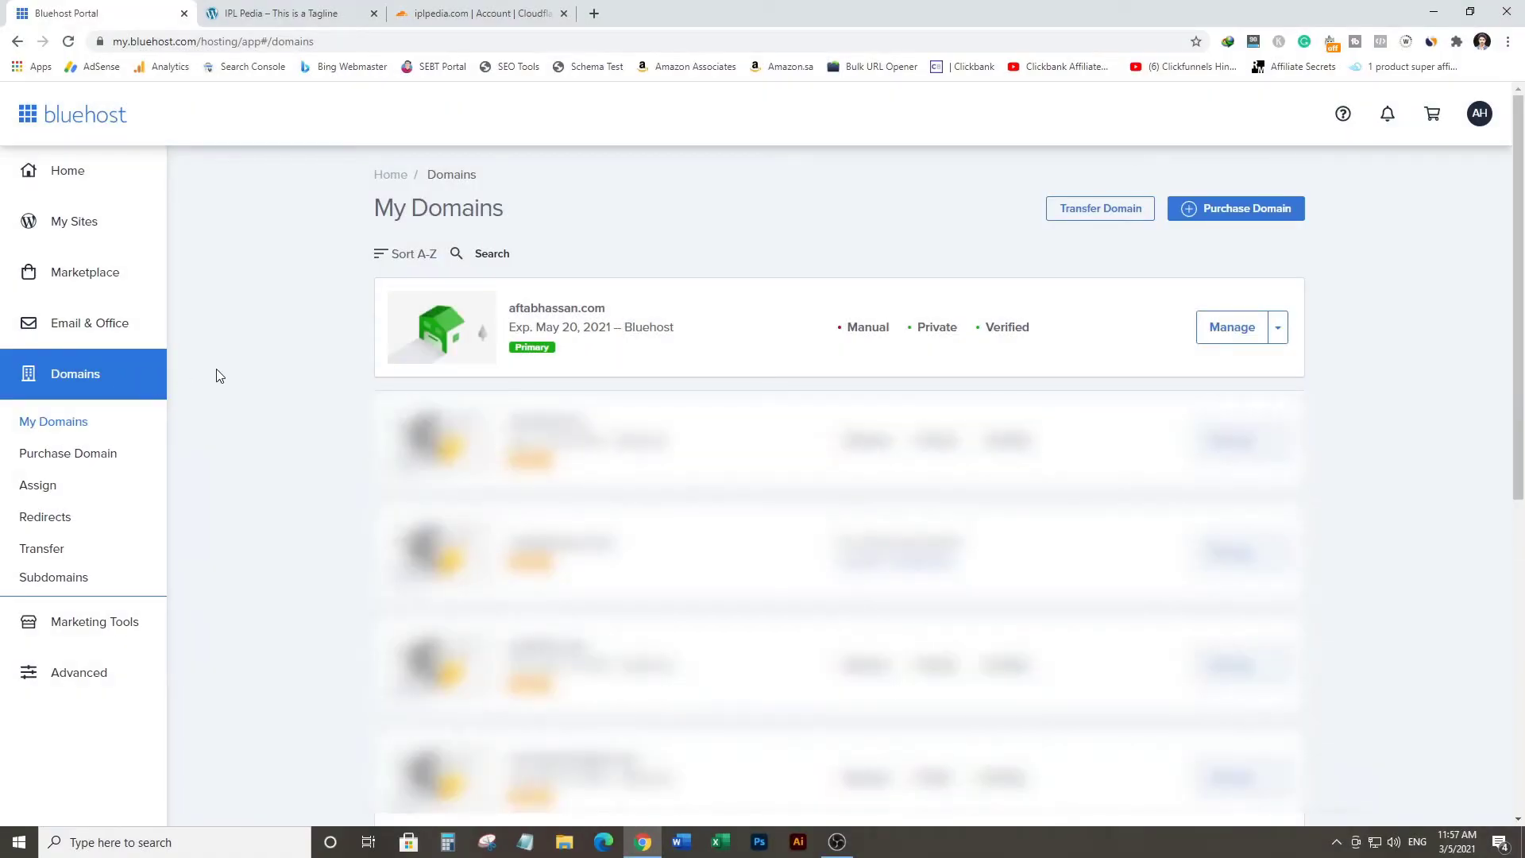
scroll(744, 577, down, 5)
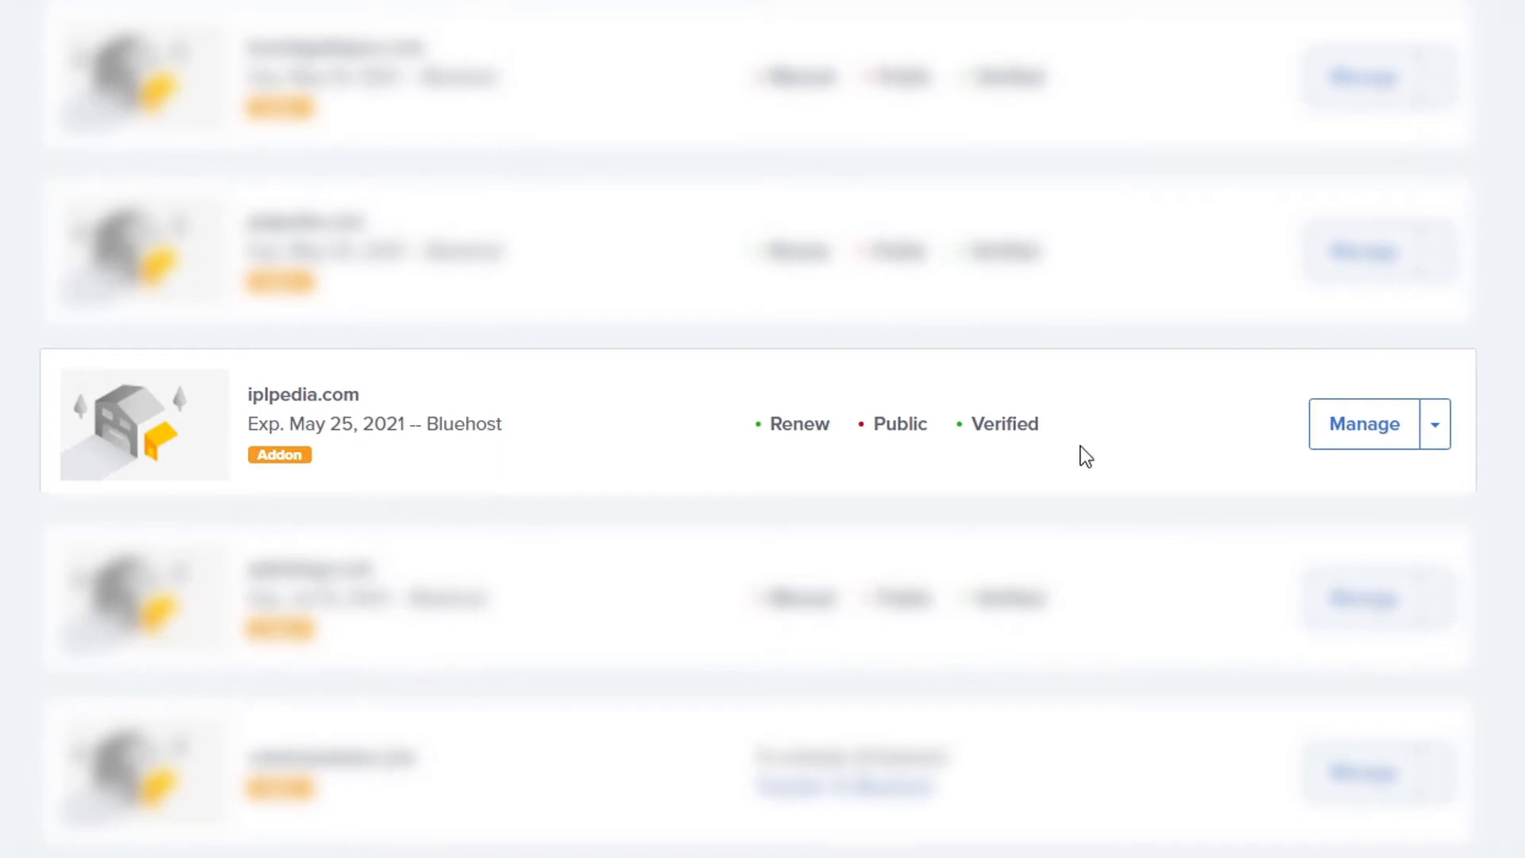
click(1341, 437)
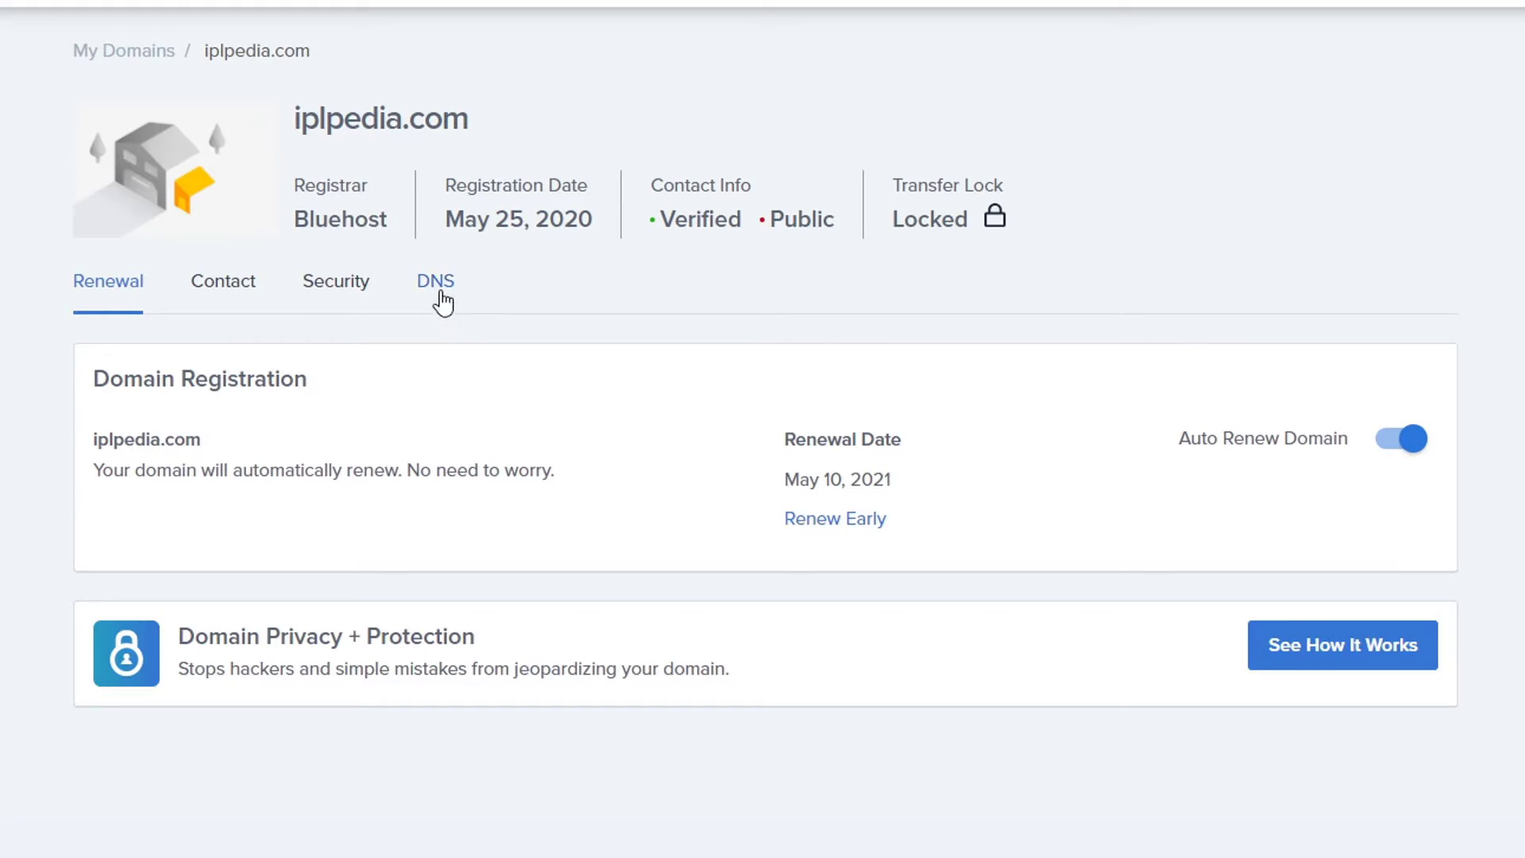
click(442, 303)
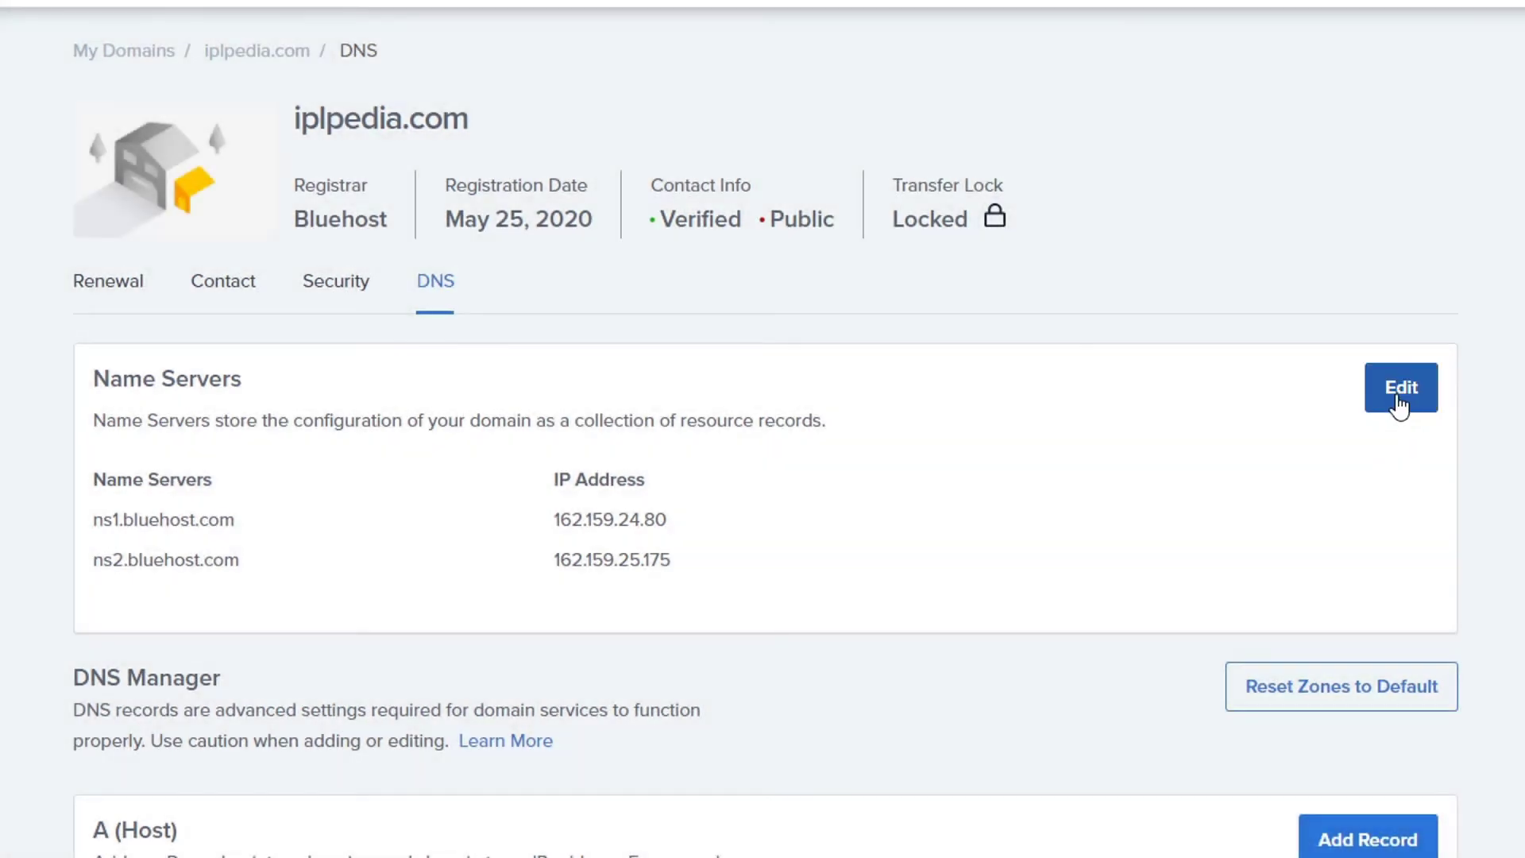
Edit the domain's name servers and set the setup type to Custom
click(1398, 409)
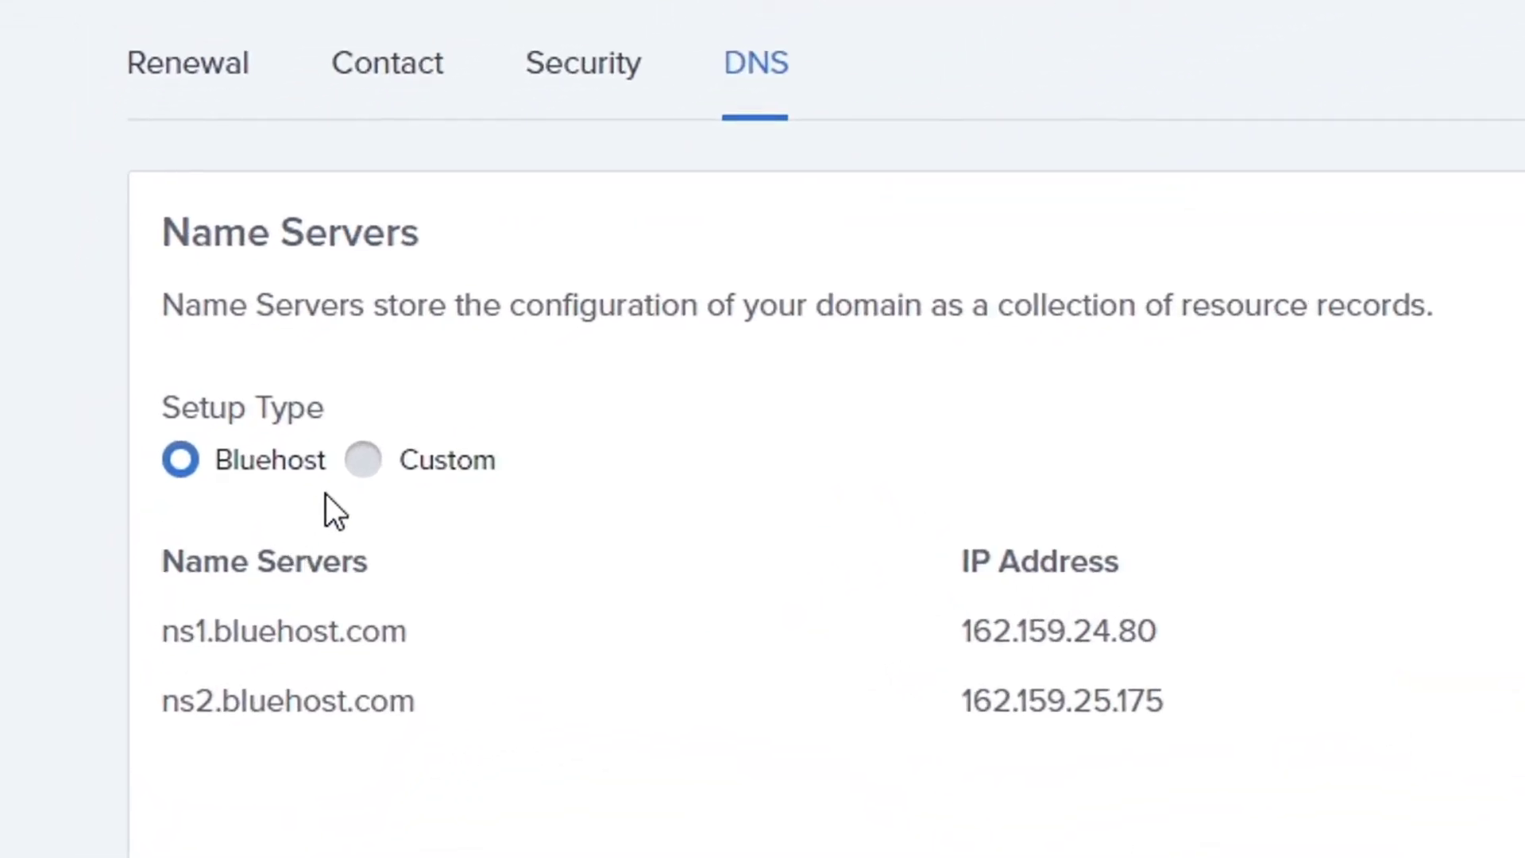
click(456, 474)
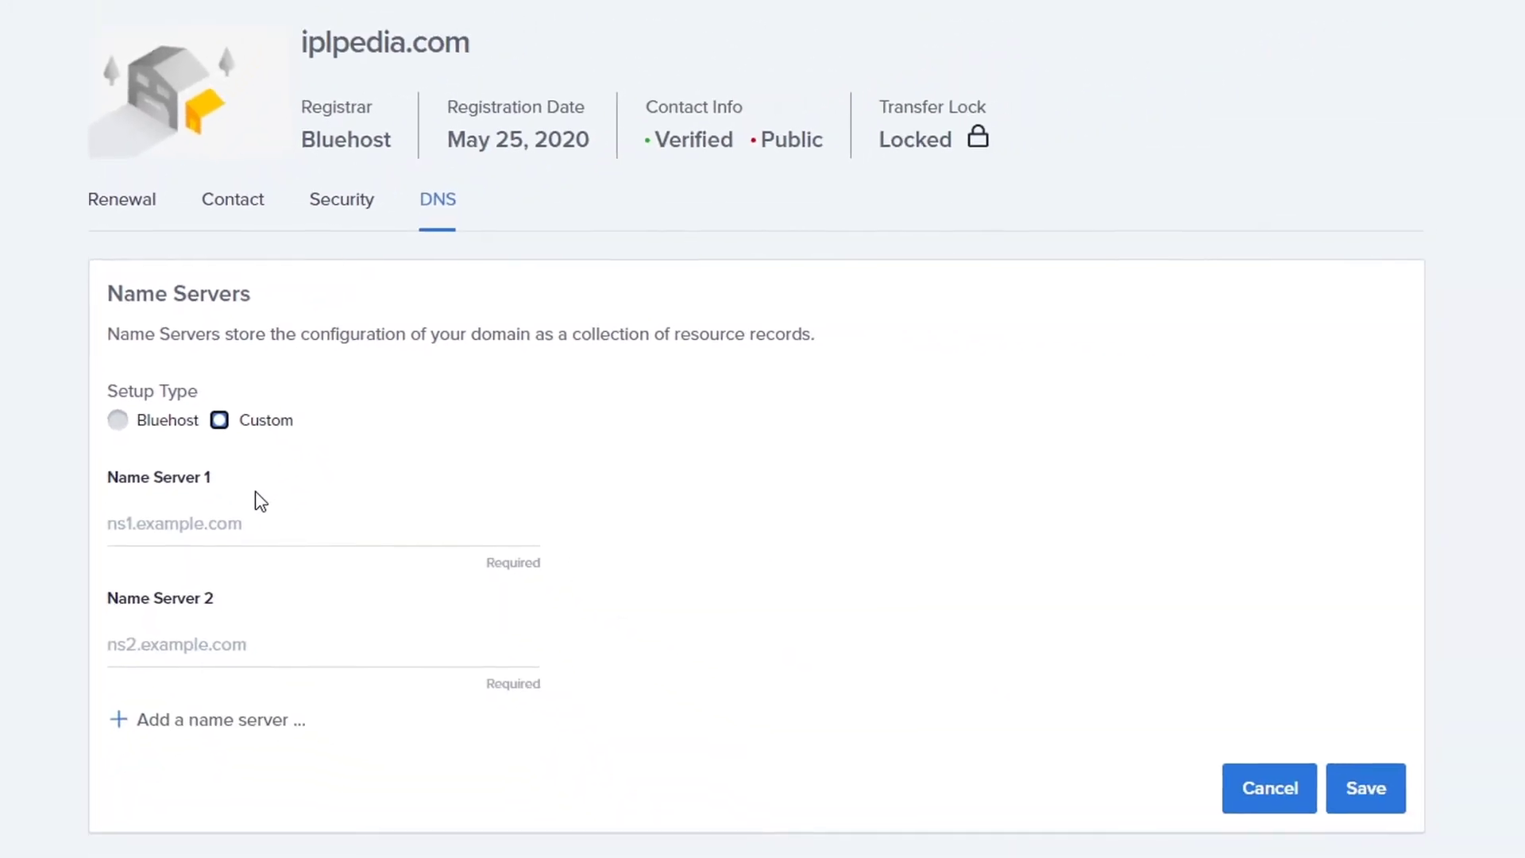
scroll(251, 506, down, 1)
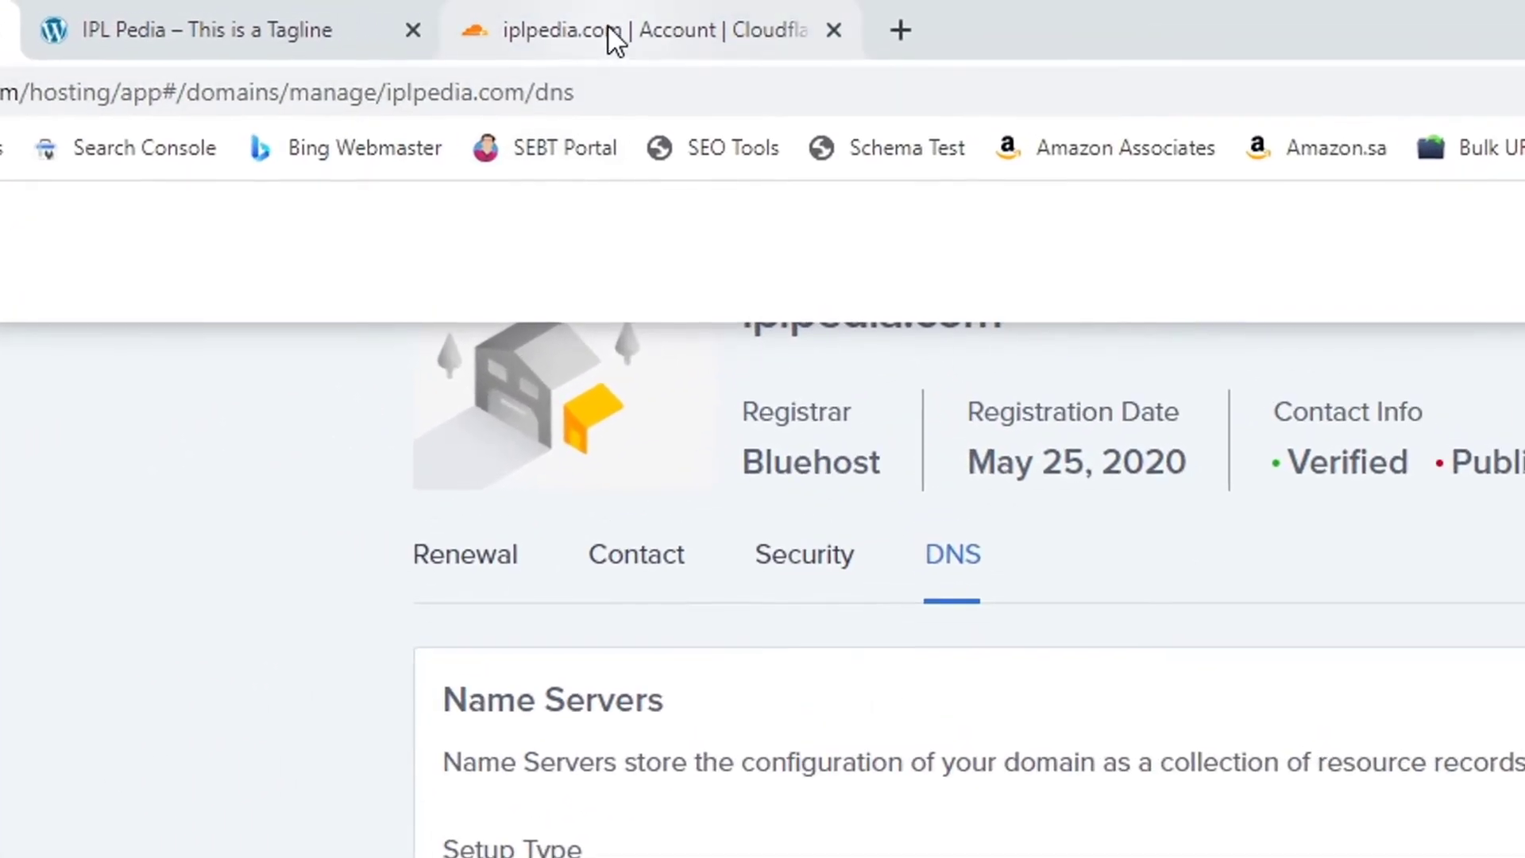
Copy kara.ns.cloudflare.com from the Cloudflare instructions and paste it as Name Server 1 in Bluehost
click(607, 30)
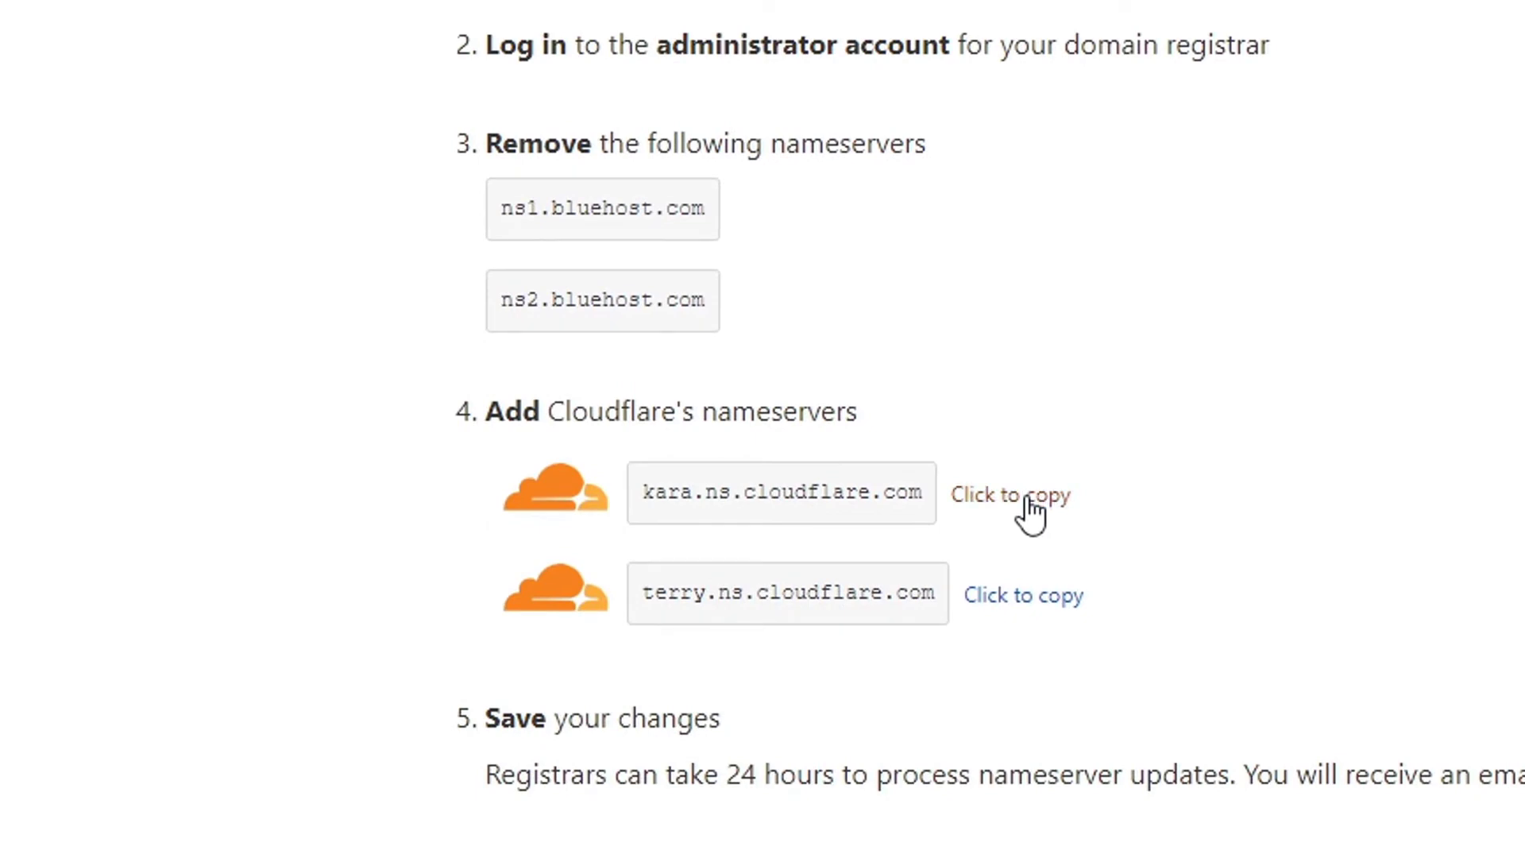
click(1029, 500)
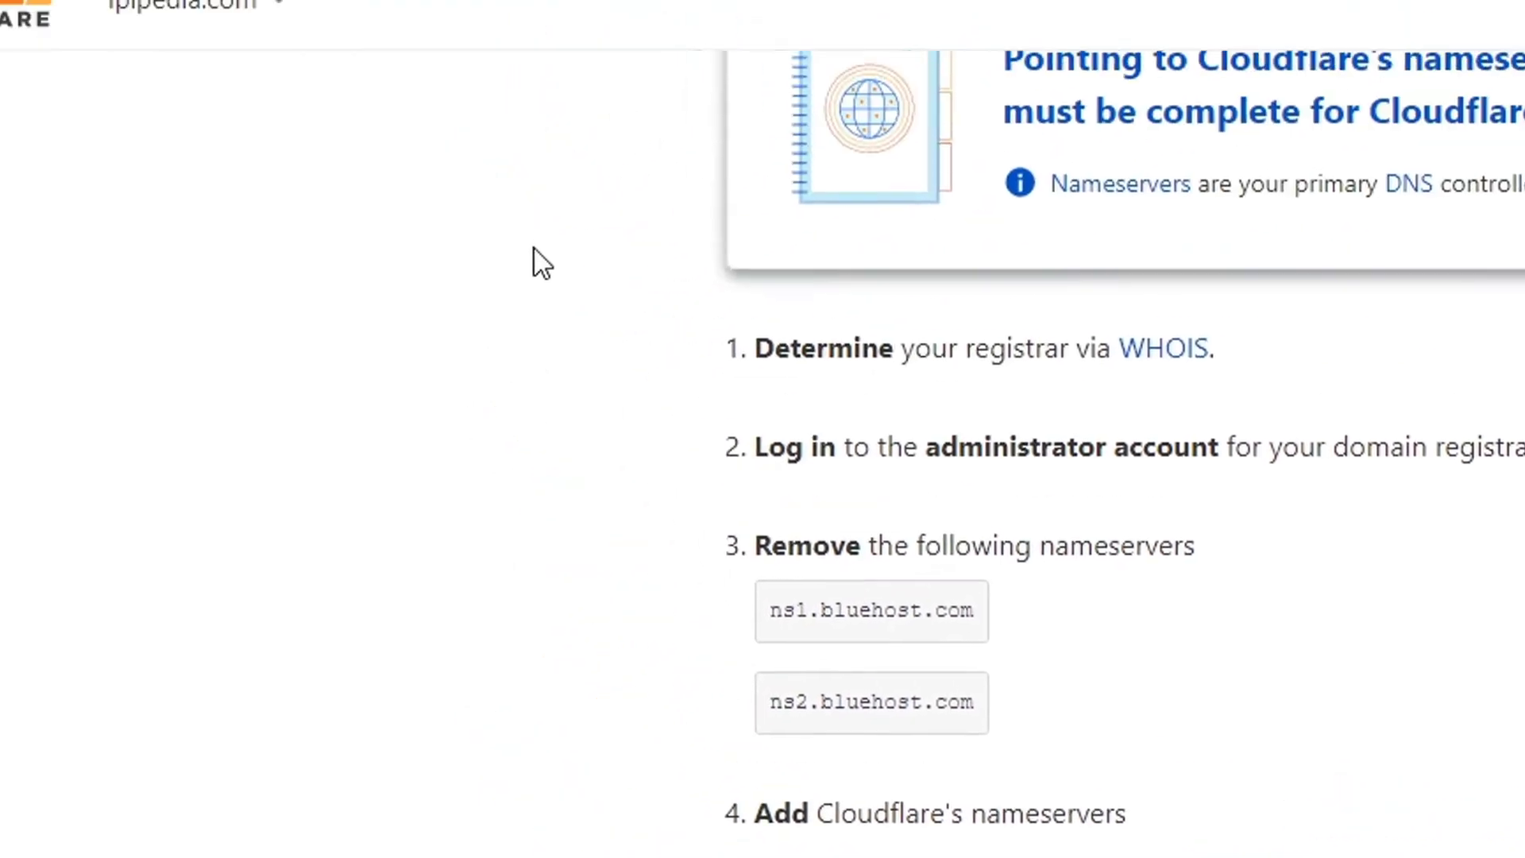
click(309, 17)
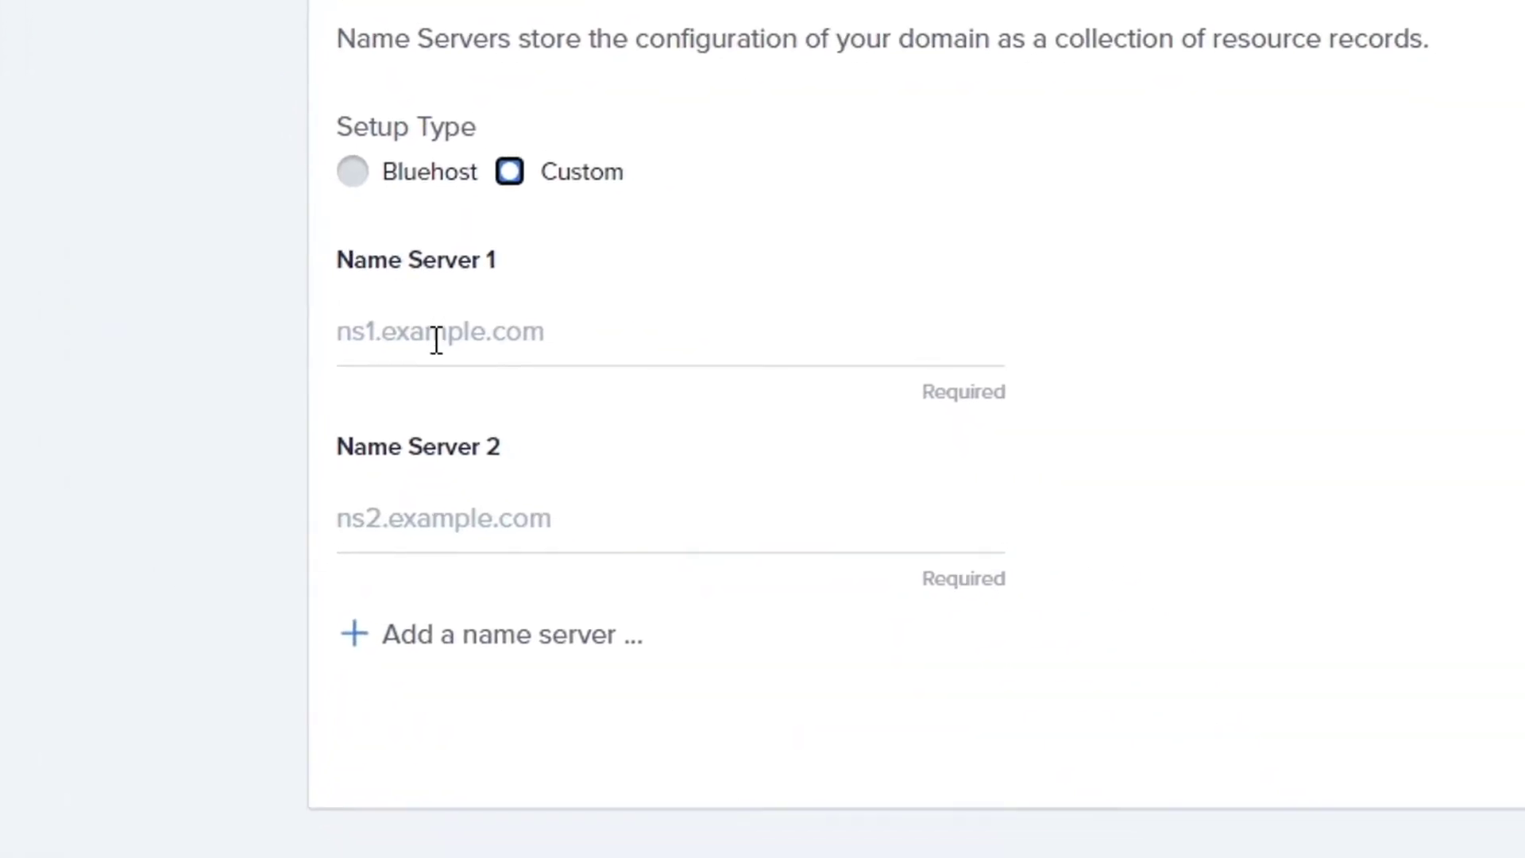
right_click(428, 331)
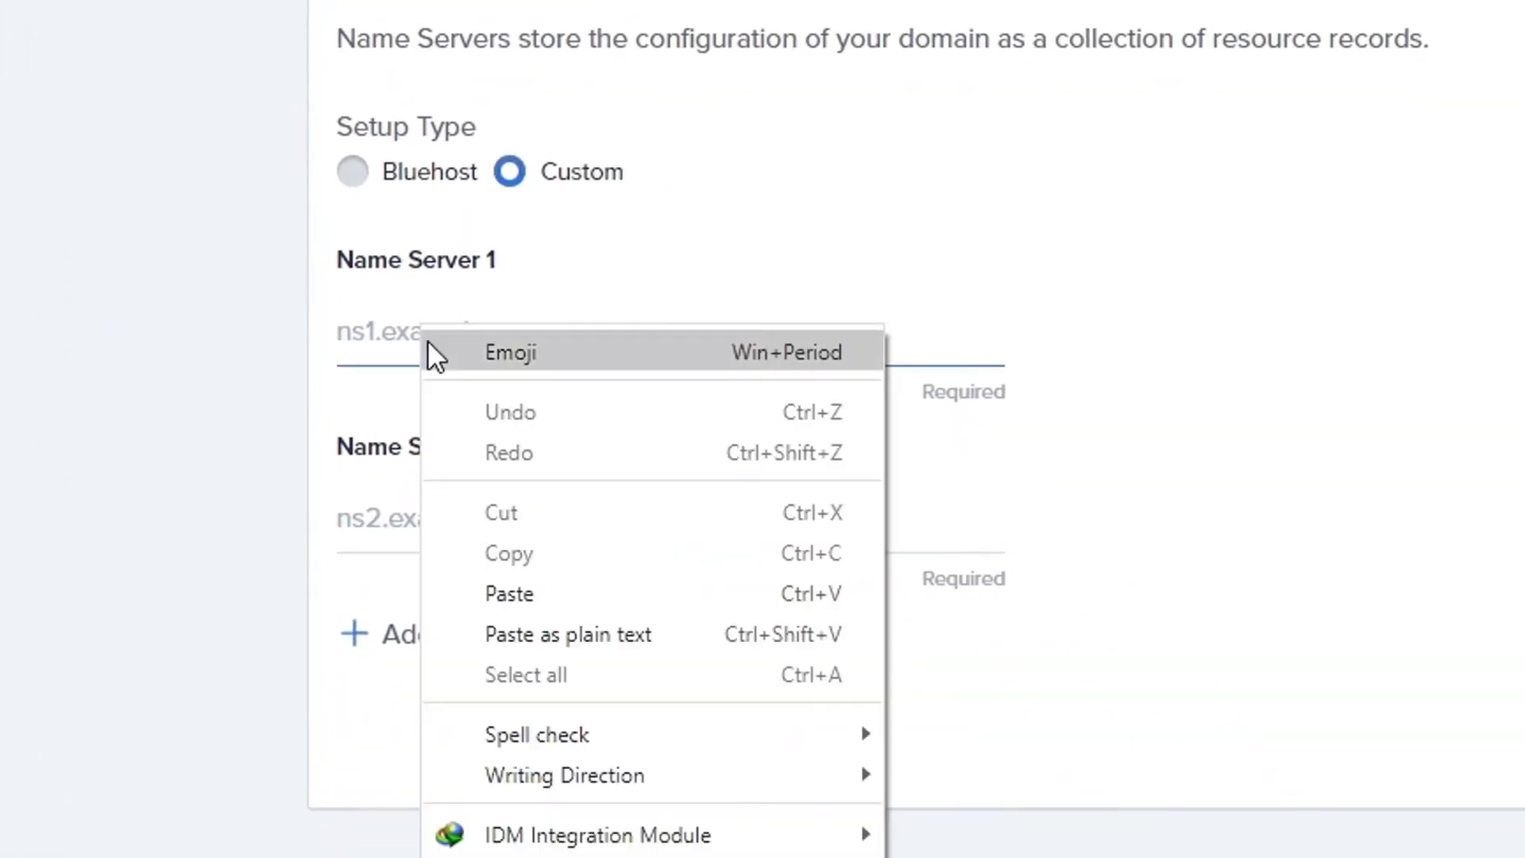
click(582, 600)
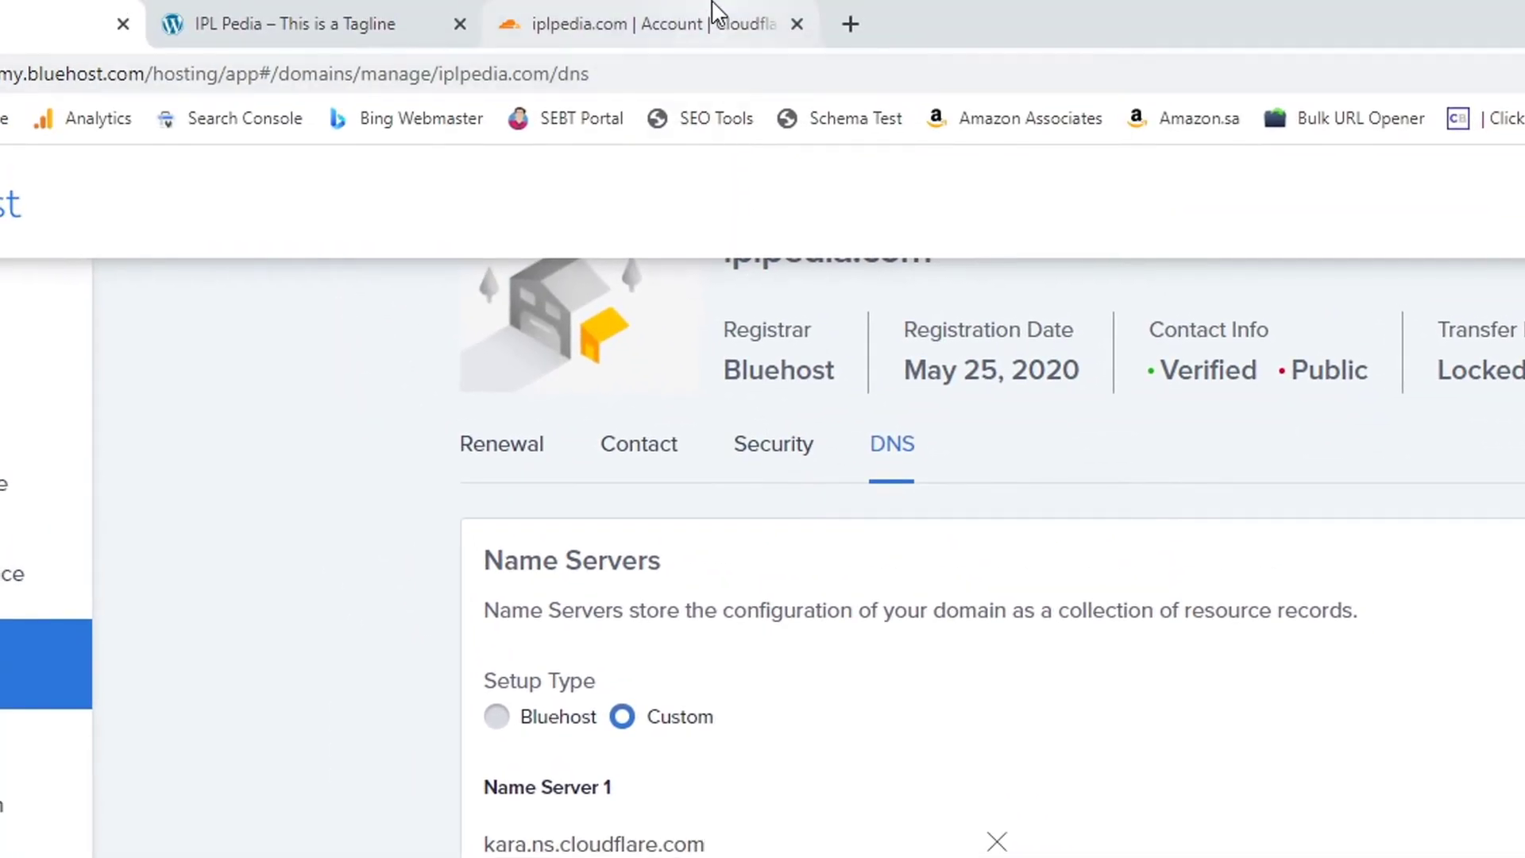
Copy terry.ns.cloudflare.com from the Cloudflare instructions and paste it as Name Server 2 in Bluehost
click(718, 12)
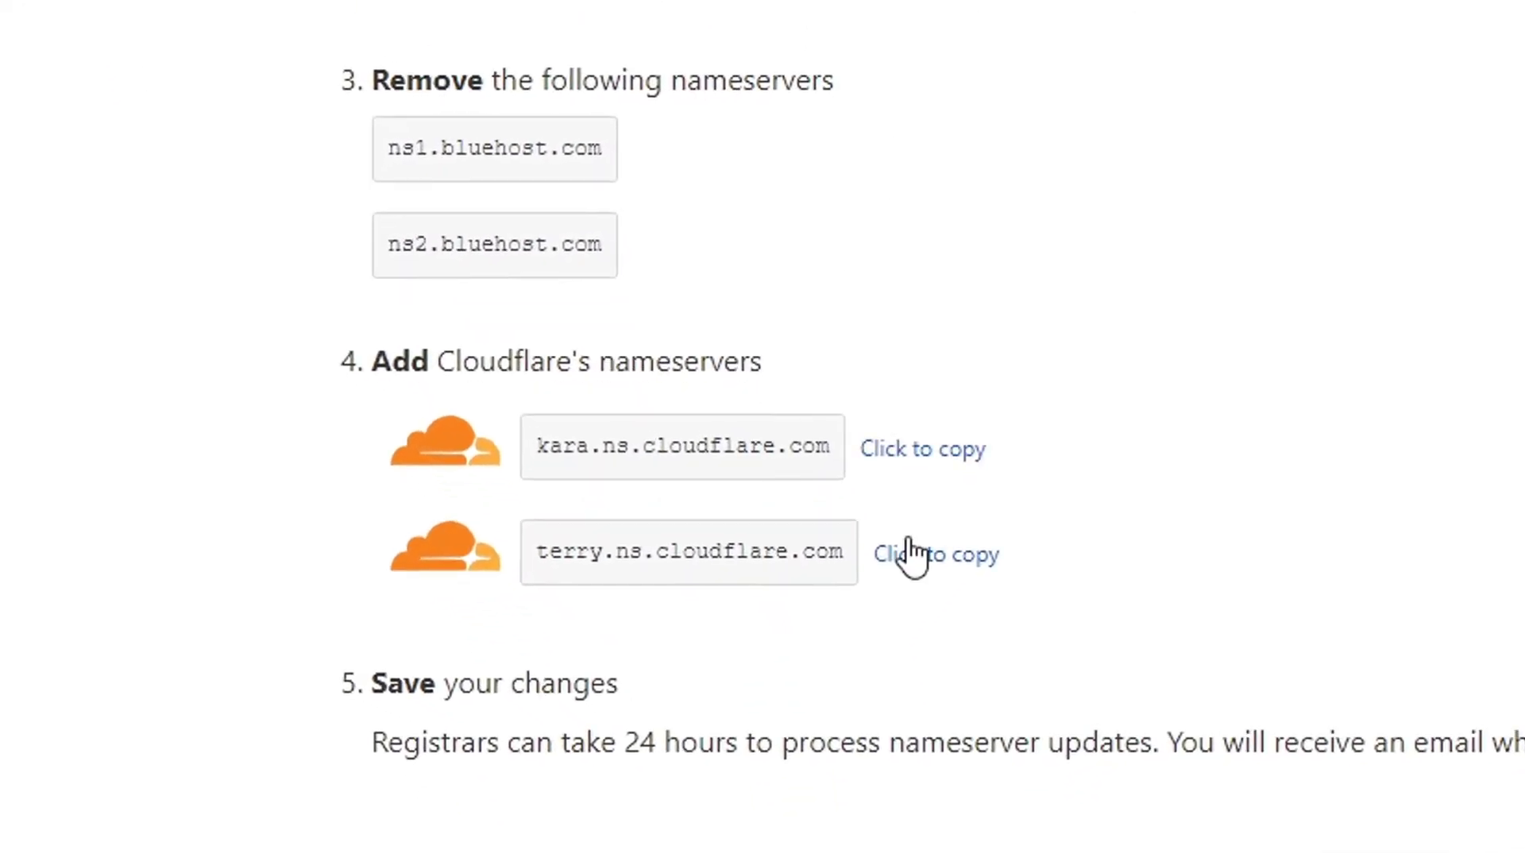
click(912, 566)
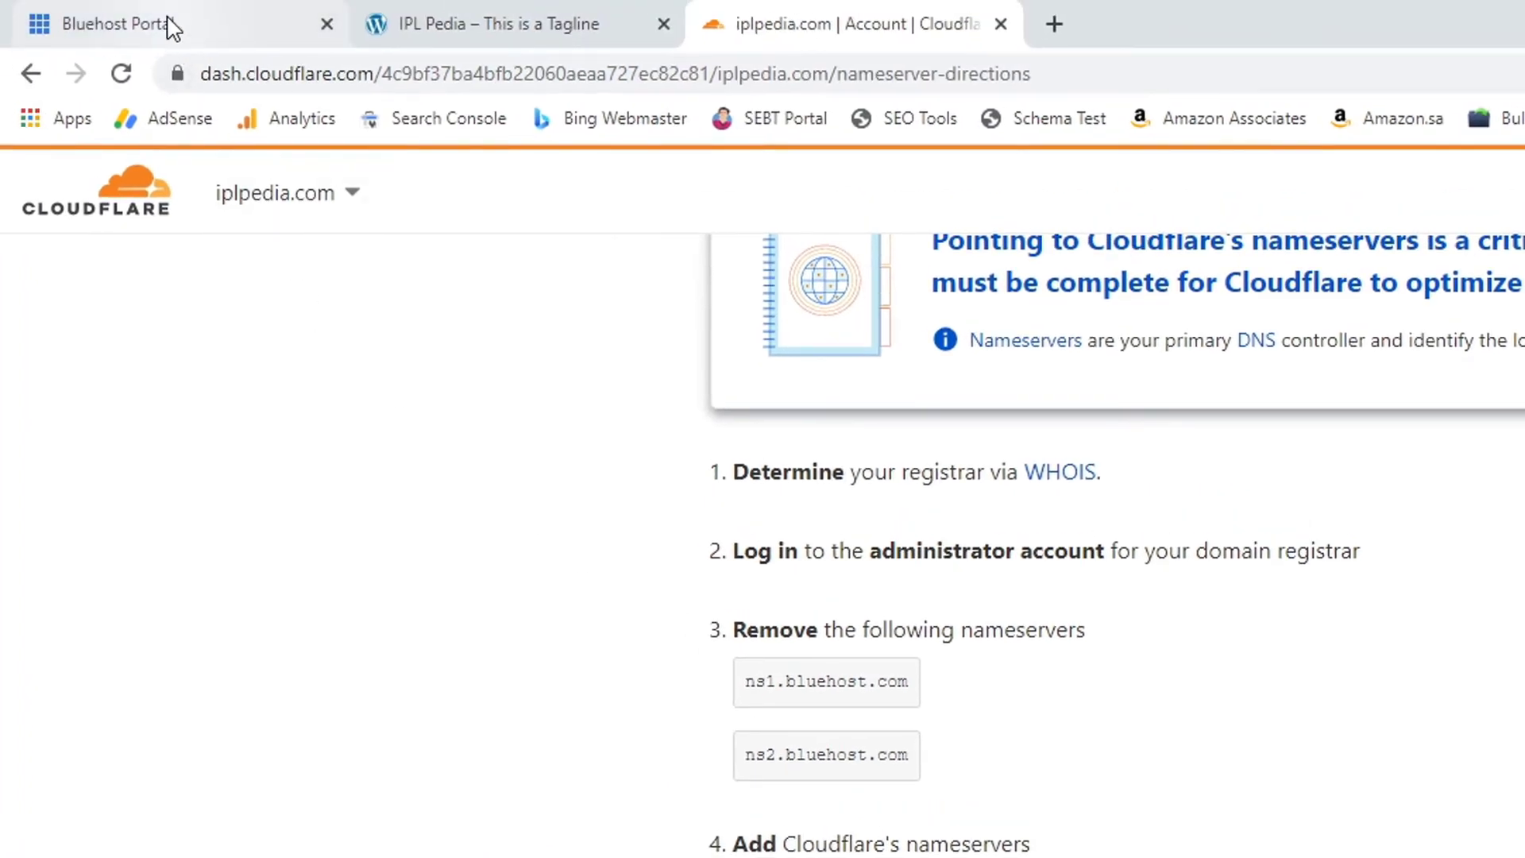
click(169, 26)
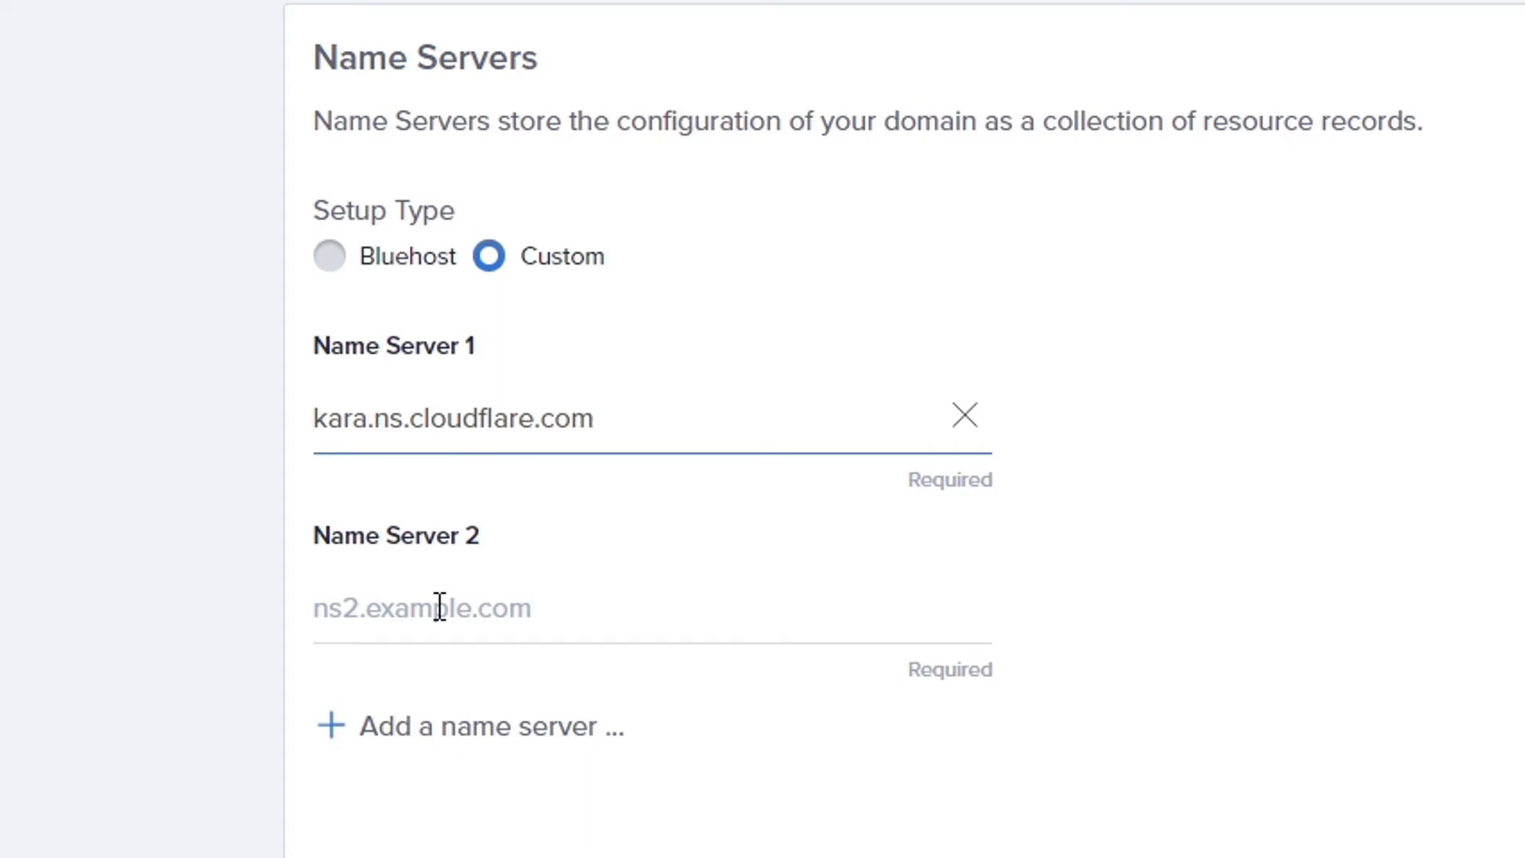
right_click(439, 607)
click(621, 273)
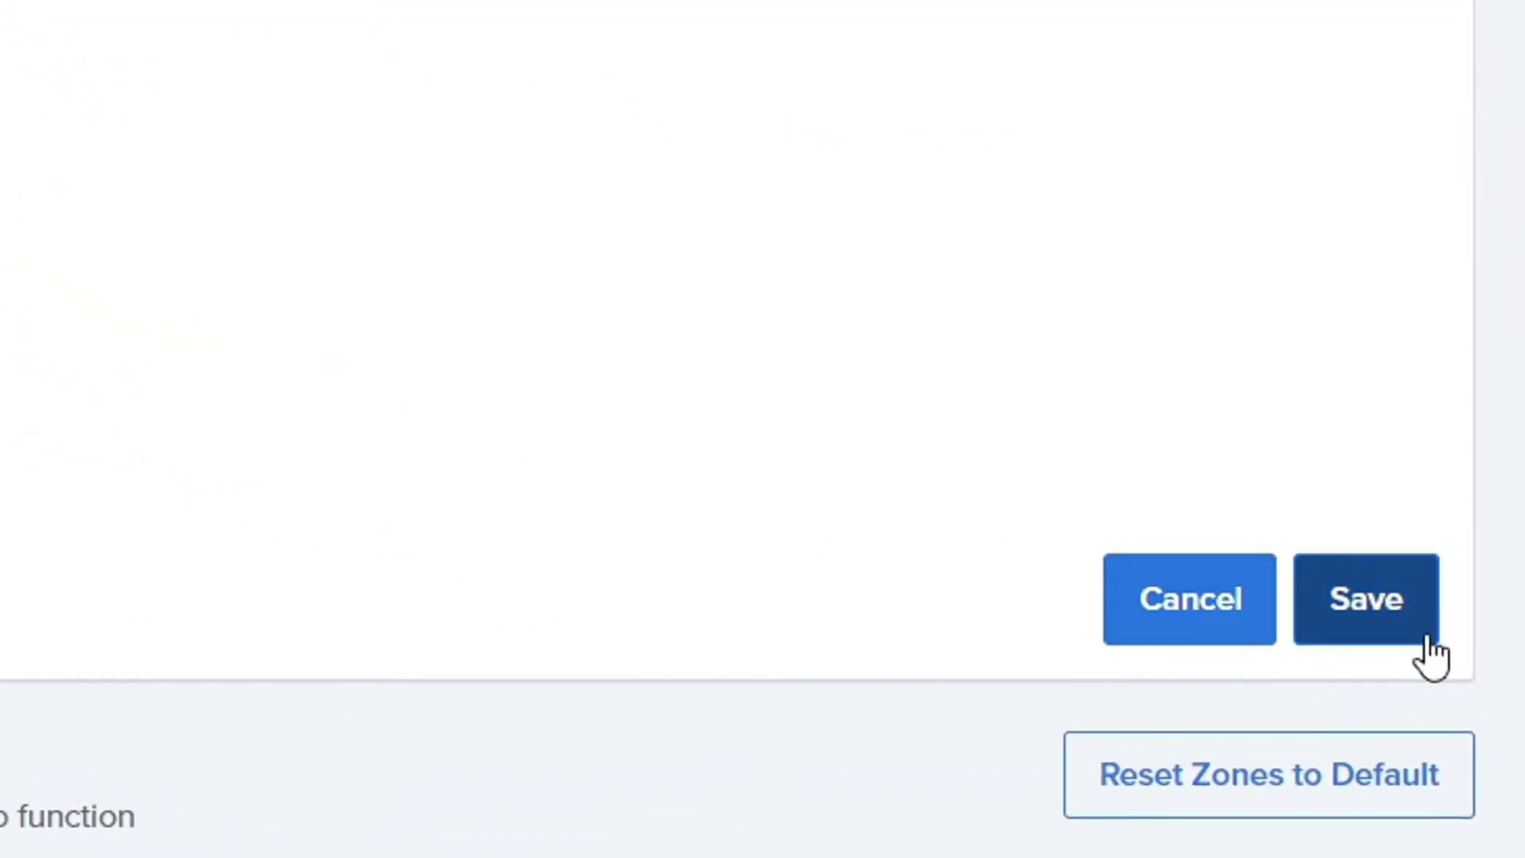
Save the custom name servers in Bluehost, then return to Cloudflare and have it check the nameservers
click(1427, 637)
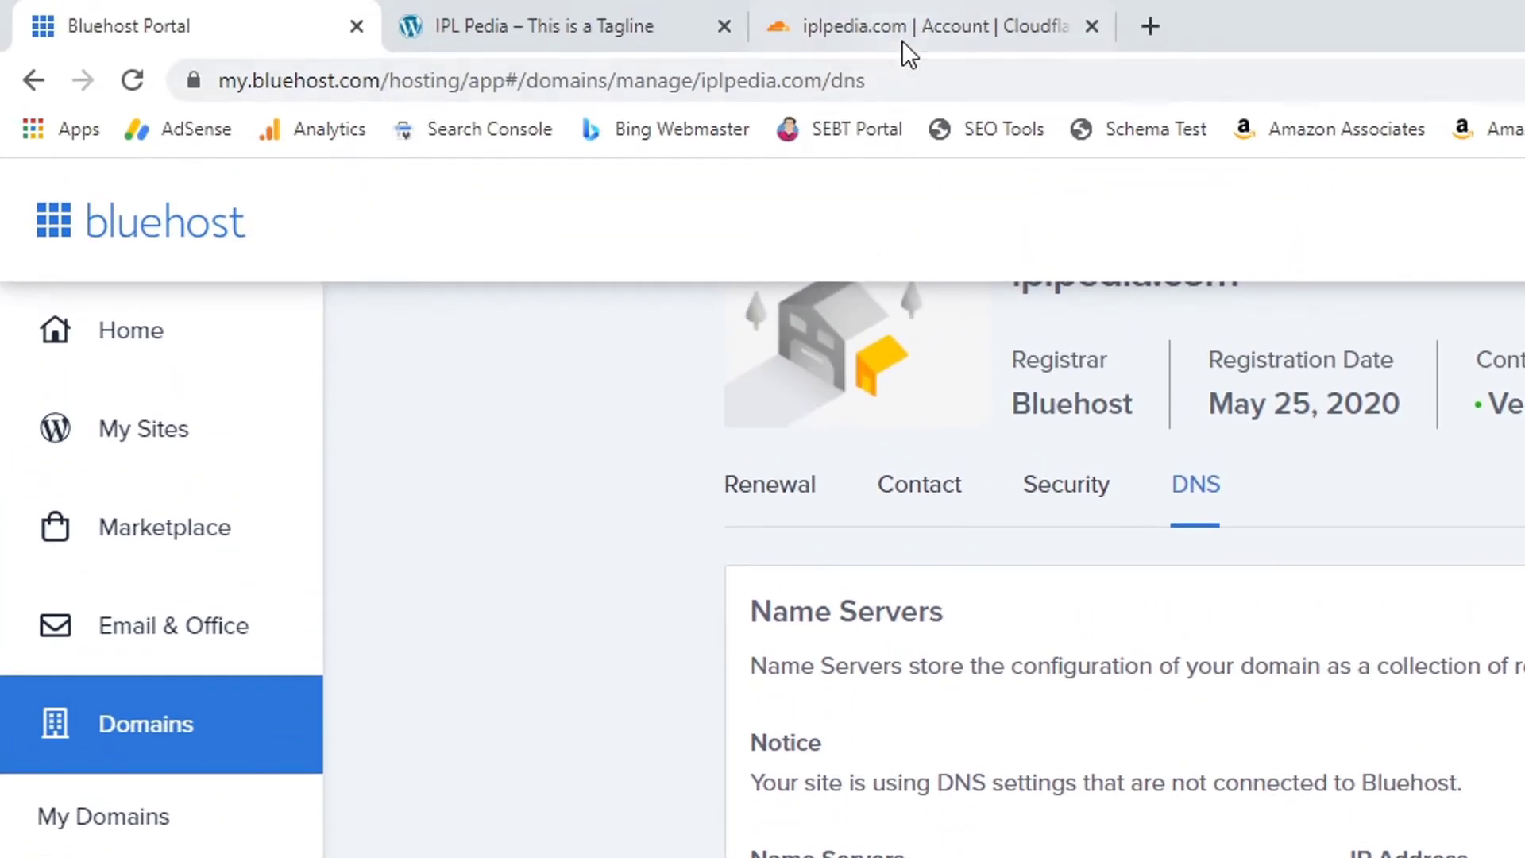
click(903, 21)
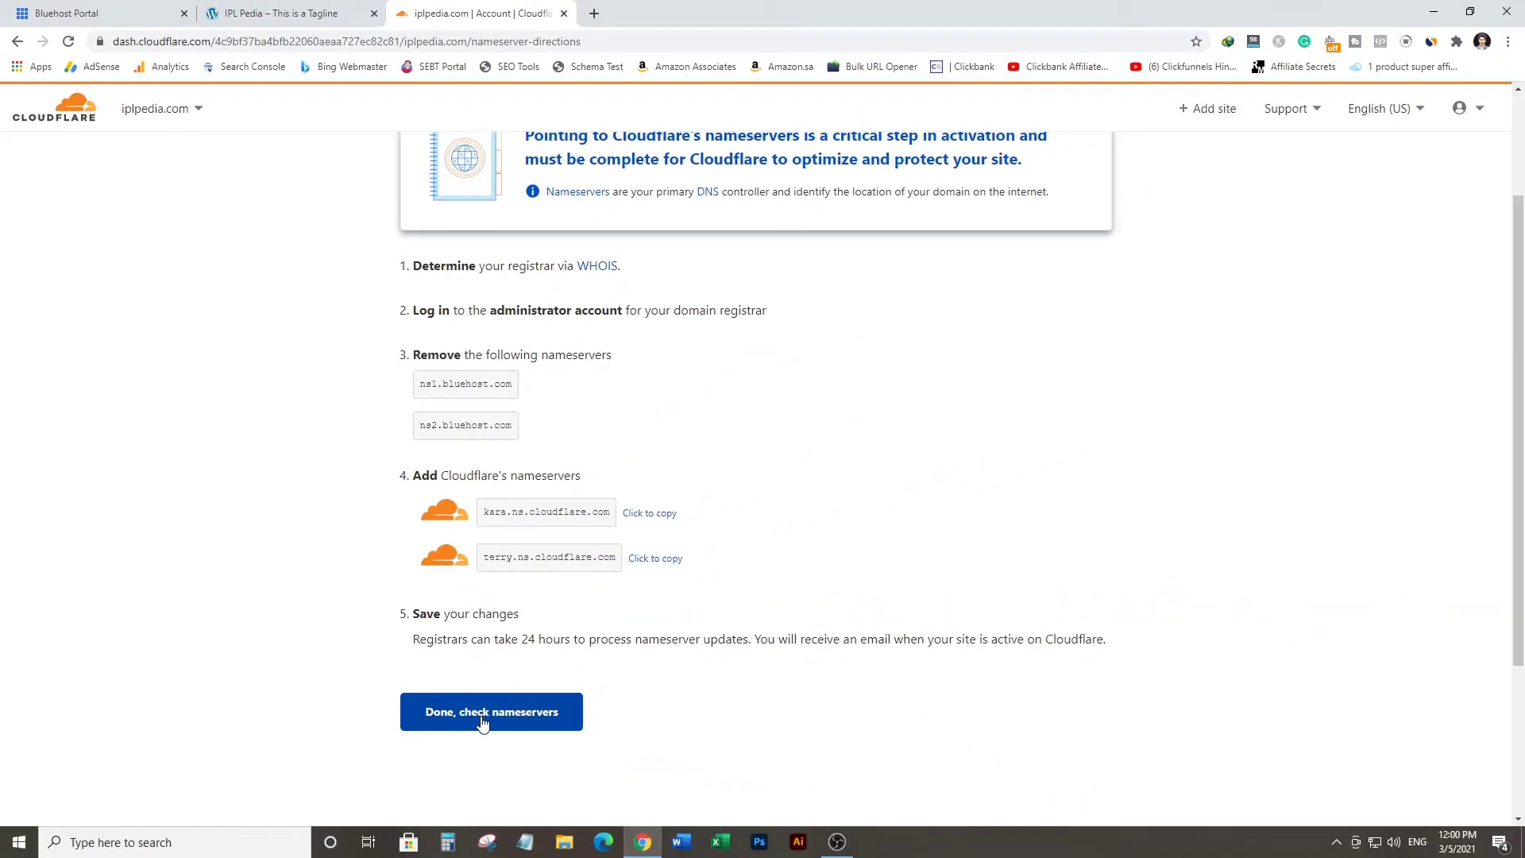
click(483, 722)
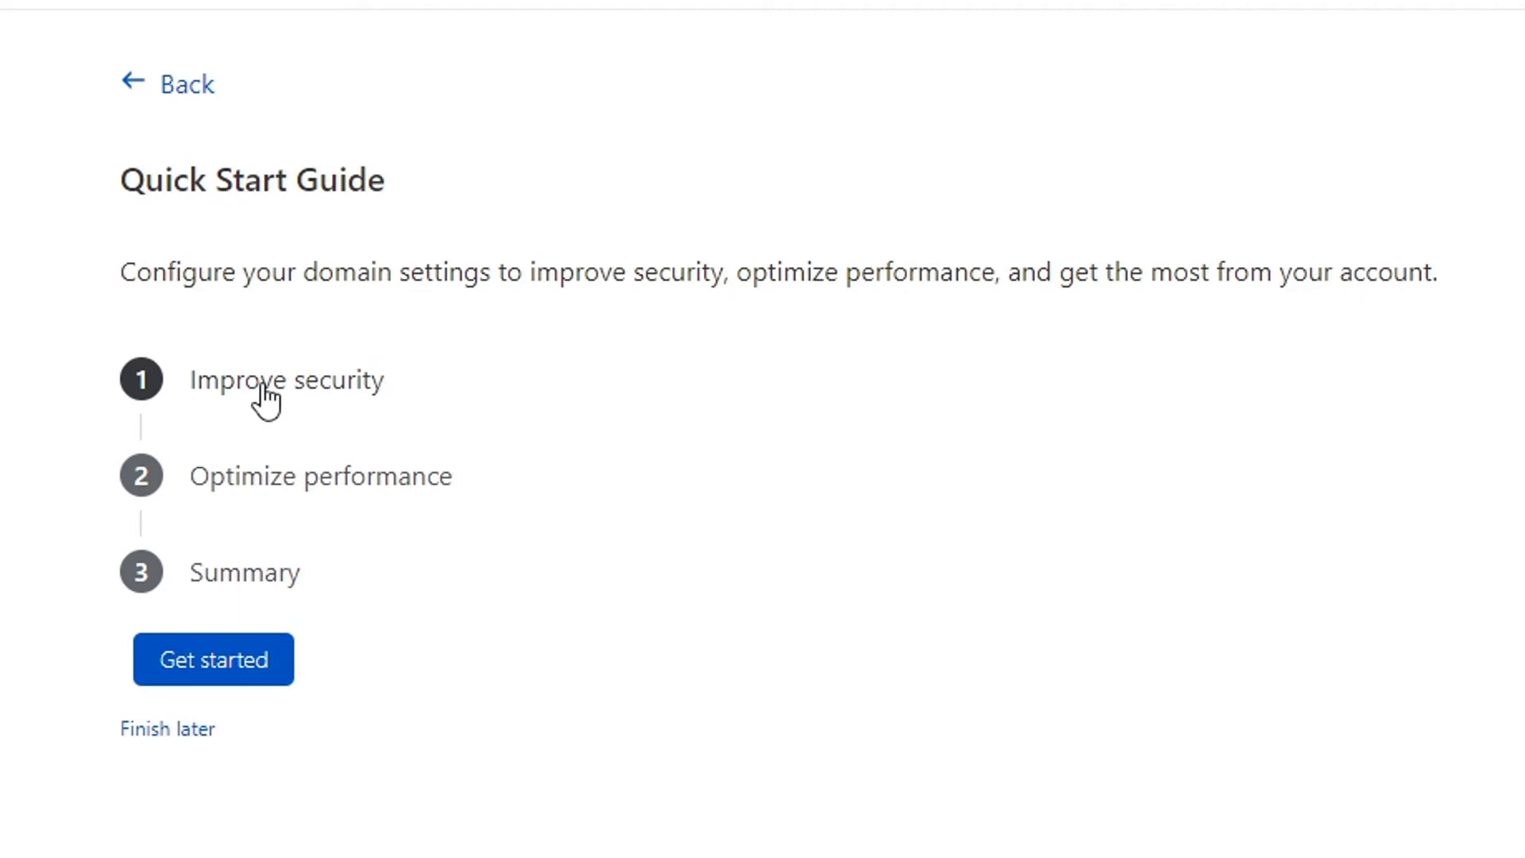
Start the Quick Start Guide's security section, save Automatic HTTPS Rewrites as on, then turn on and save Always Use HTTPS
click(280, 386)
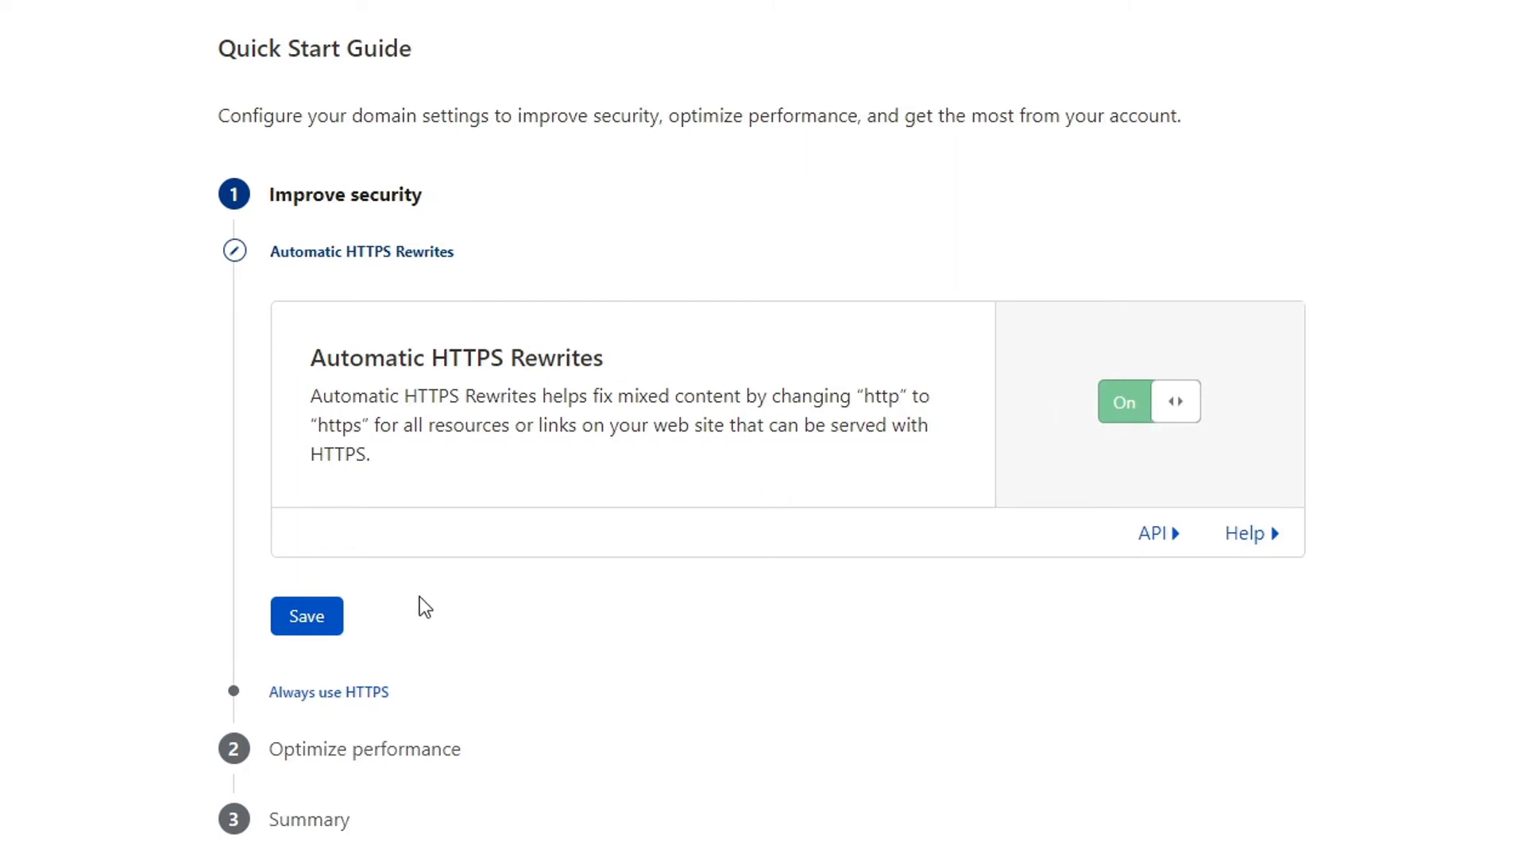
click(307, 617)
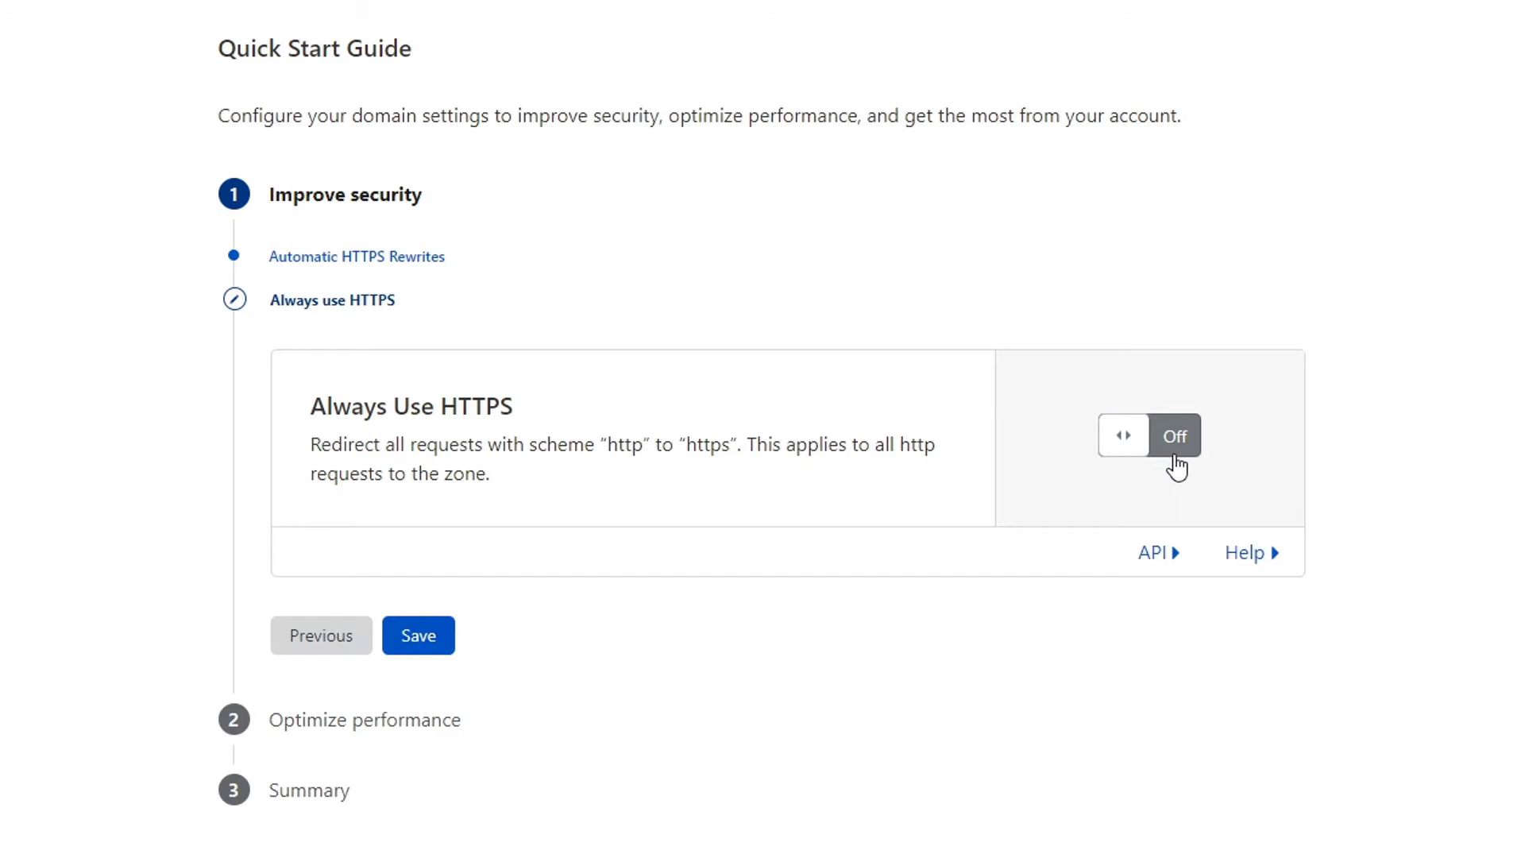
click(1176, 461)
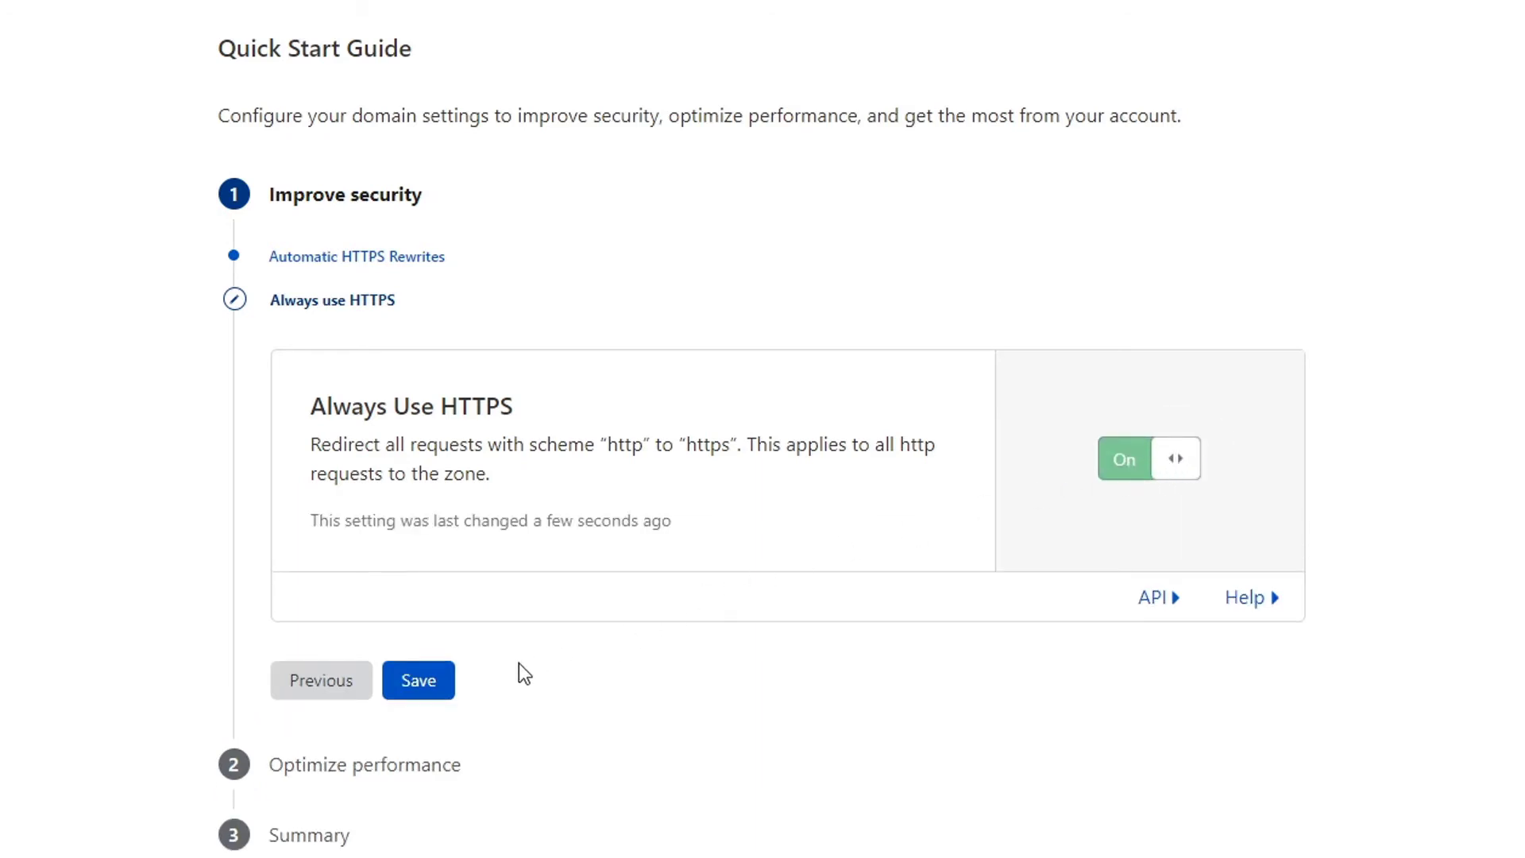
click(419, 683)
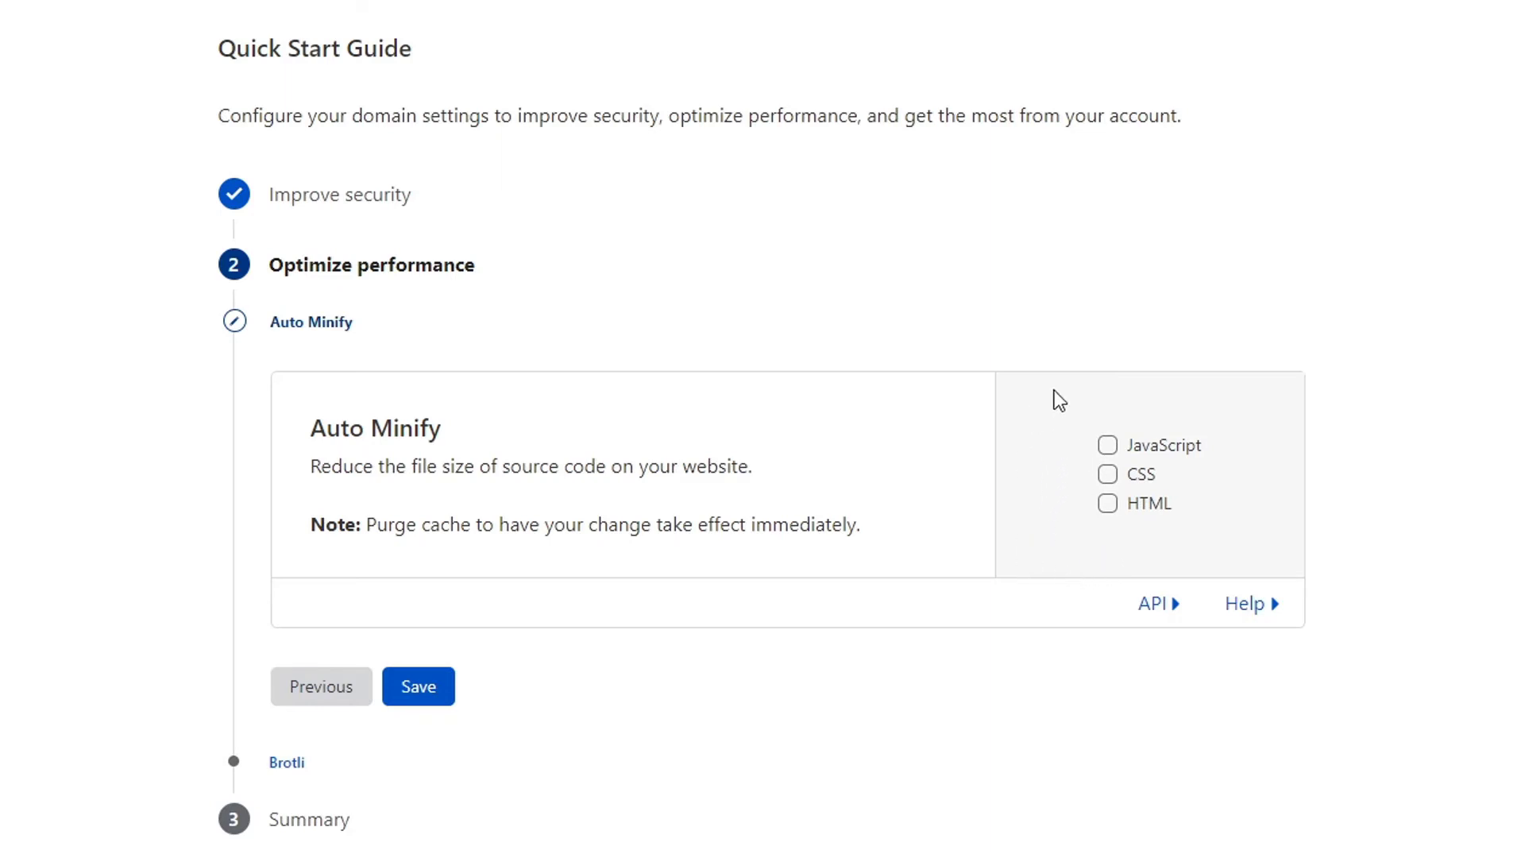
Save the performance settings with no Auto Minify options selected and Brotli on, and finish the Quick Start Guide
click(416, 693)
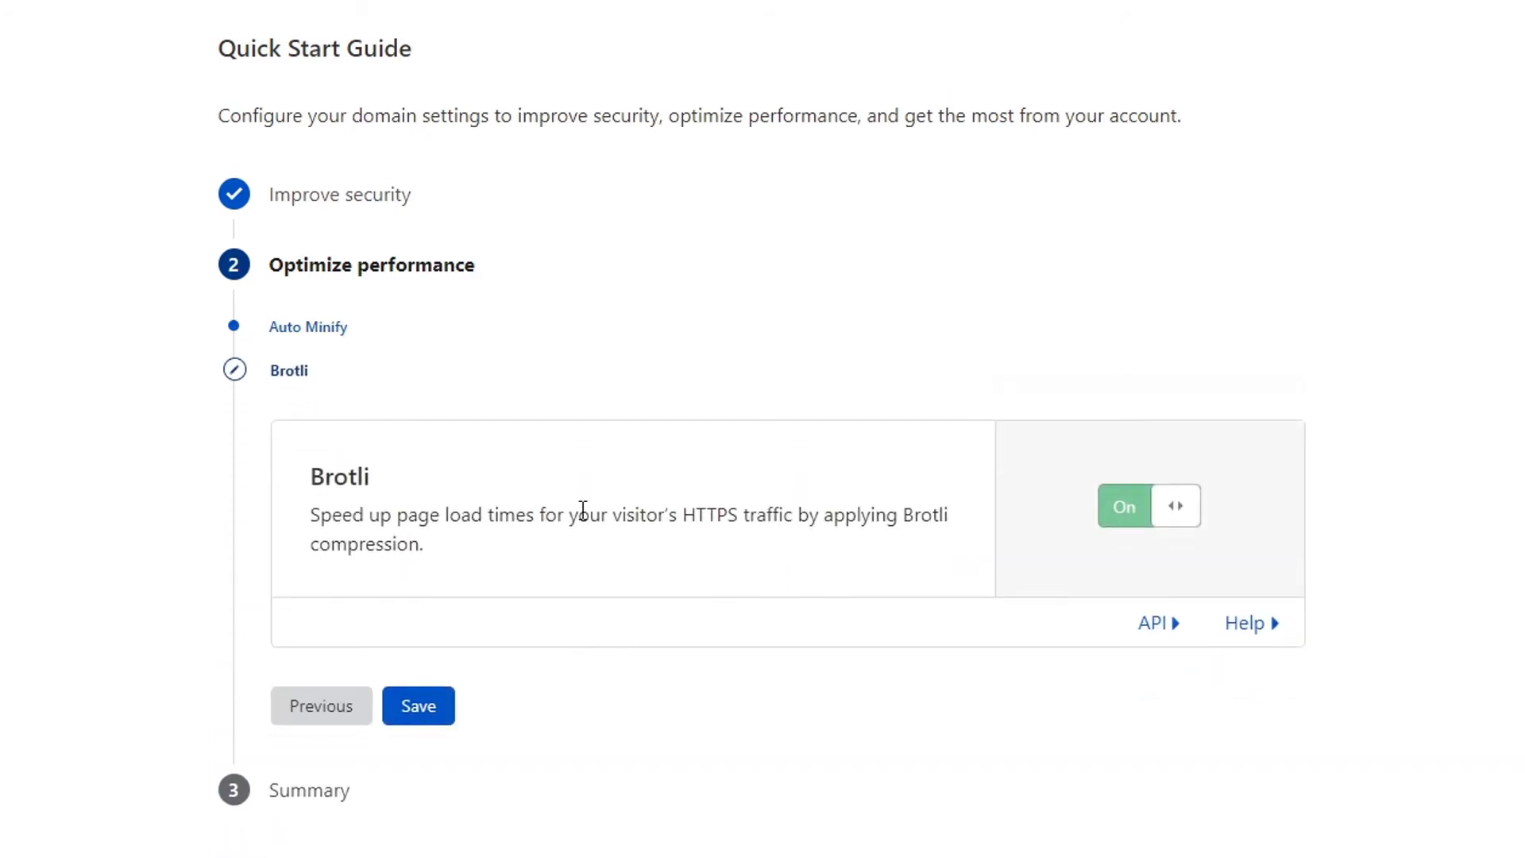
click(417, 706)
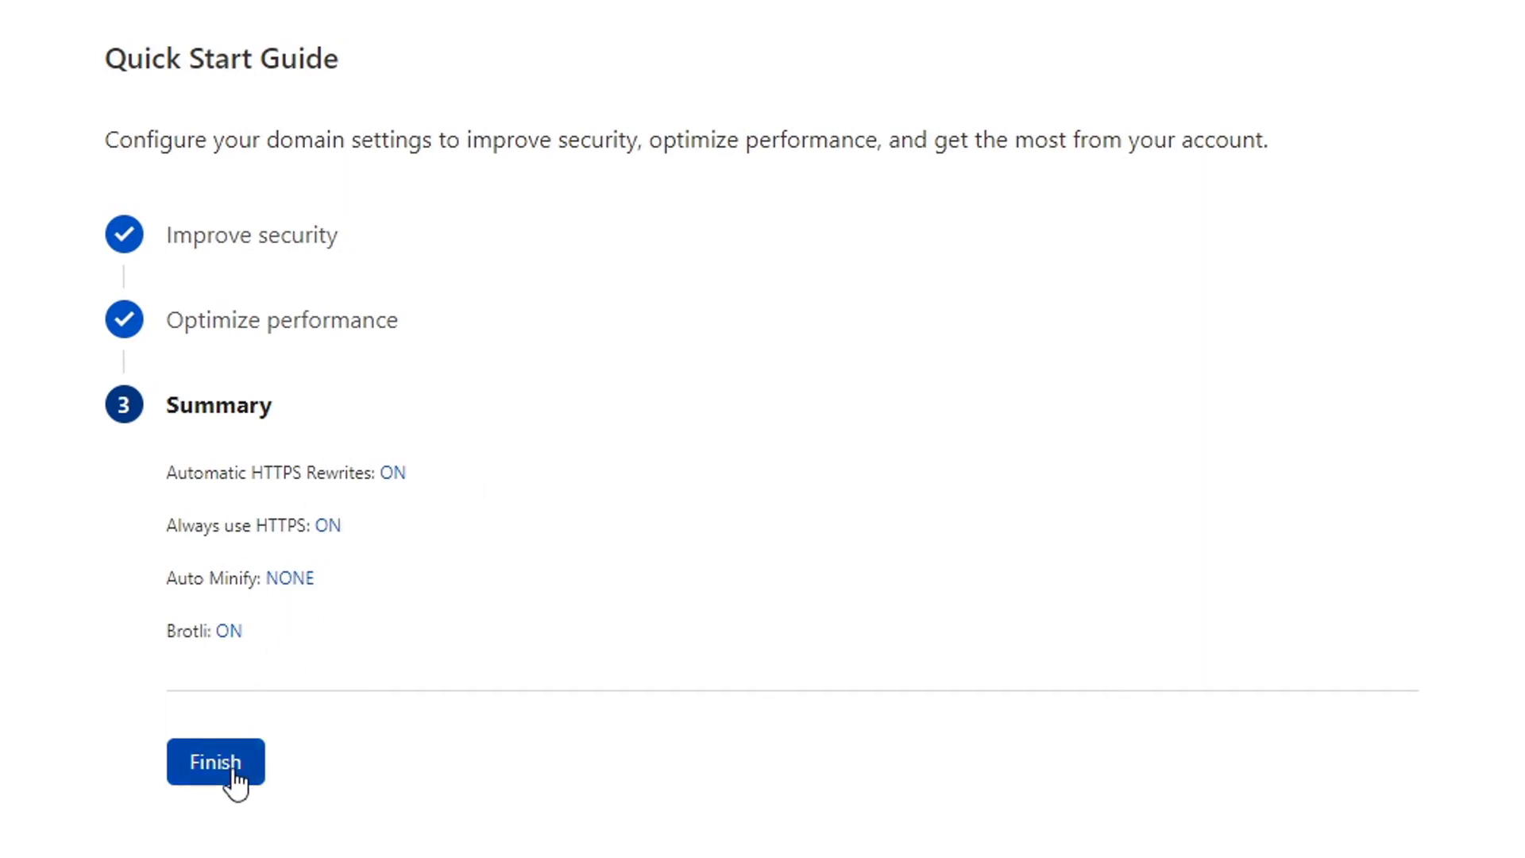
click(234, 772)
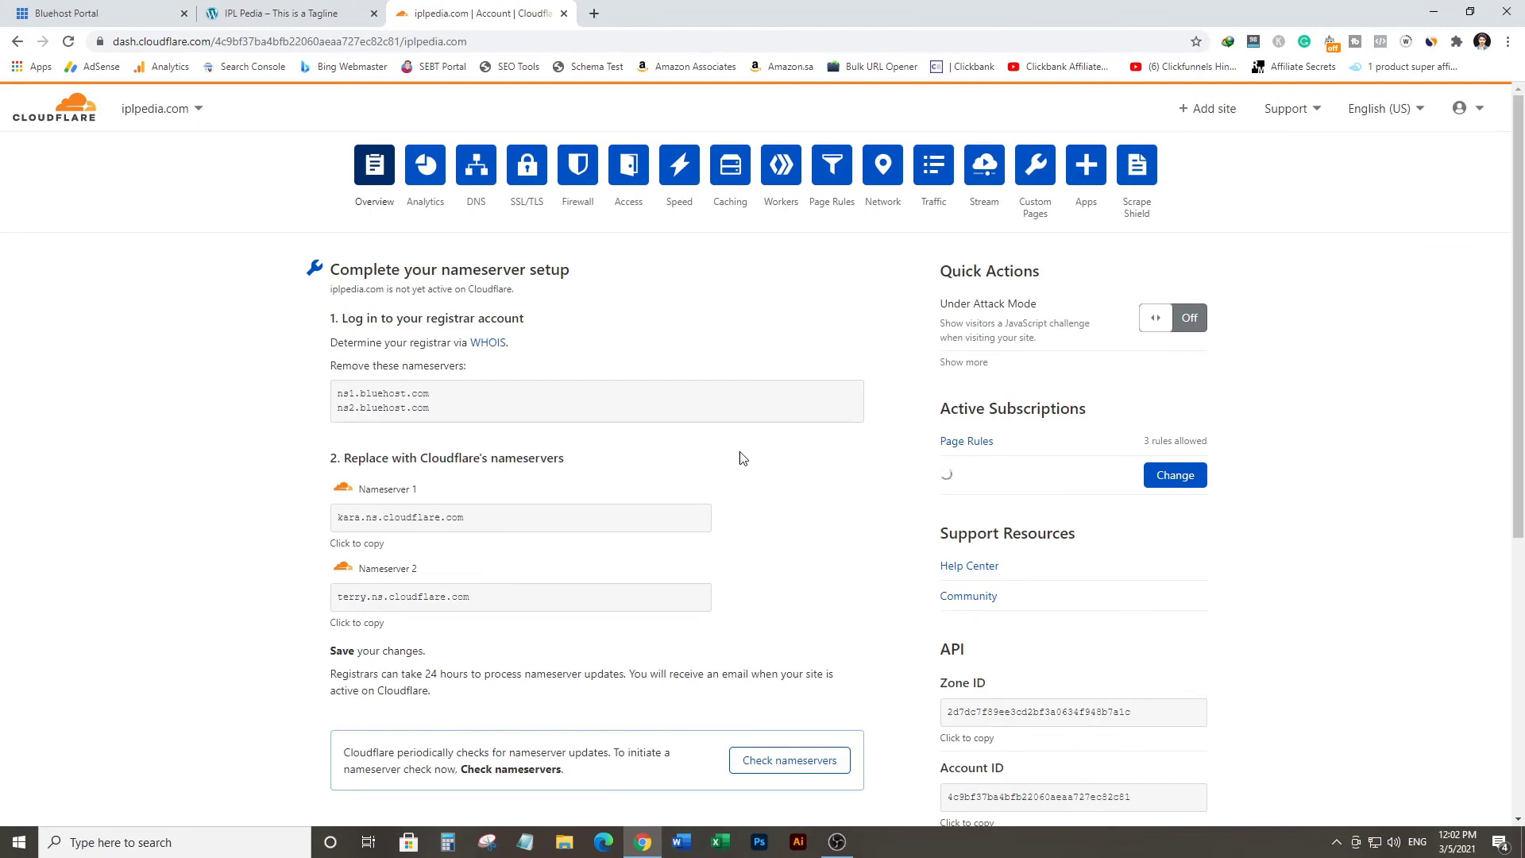
Refresh the iplpedia.com overview to check its Cloudflare activation status, and view the site's SSL/TLS encryption mode
scroll(715, 456, down, 2)
scroll(751, 457, up, 2)
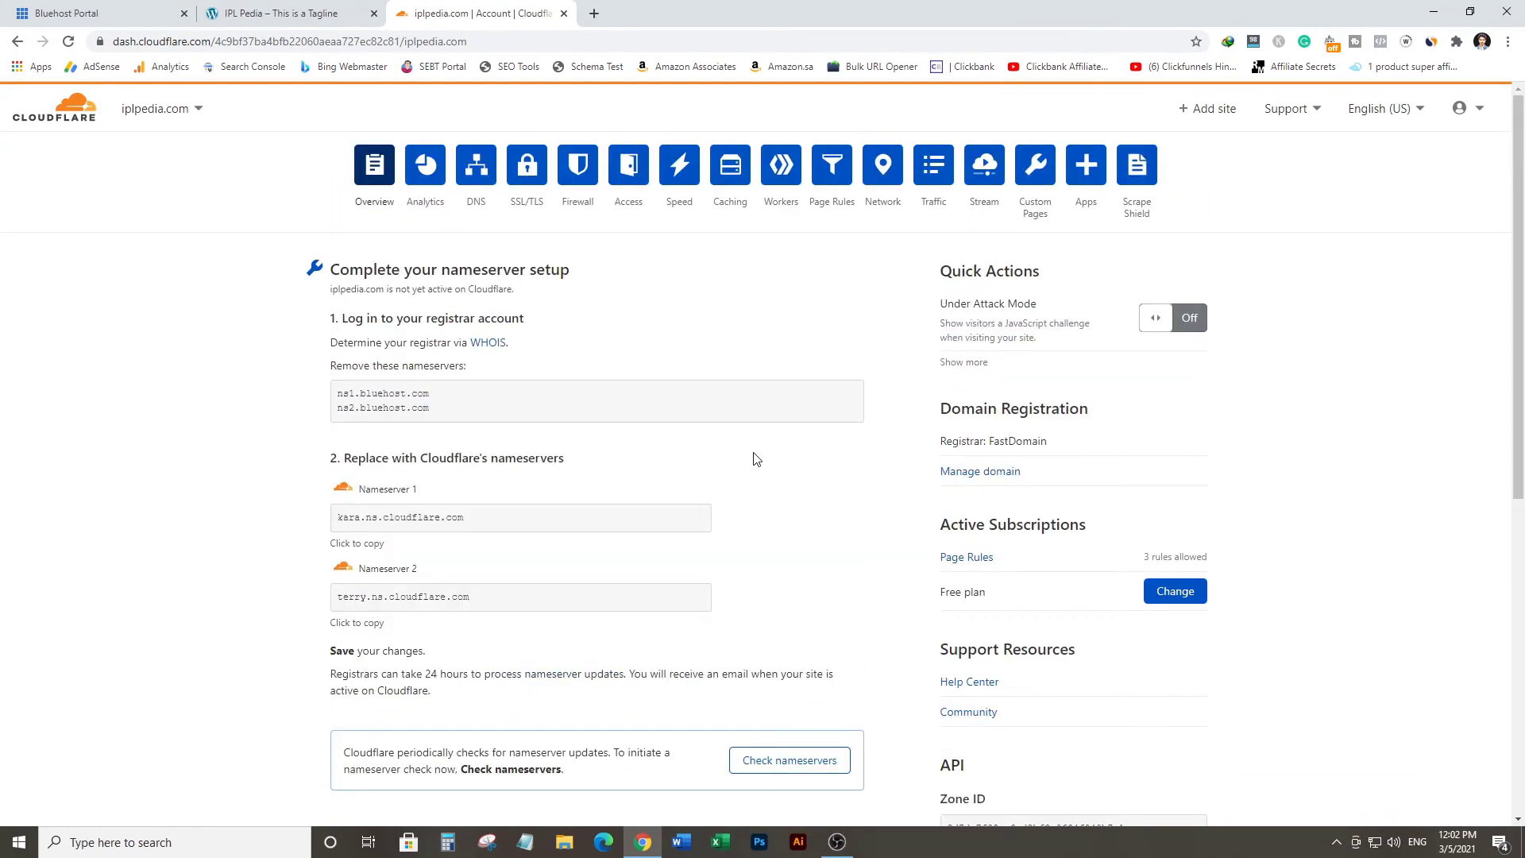
scroll(755, 457, down, 3)
scroll(756, 457, up, 3)
key(F5)
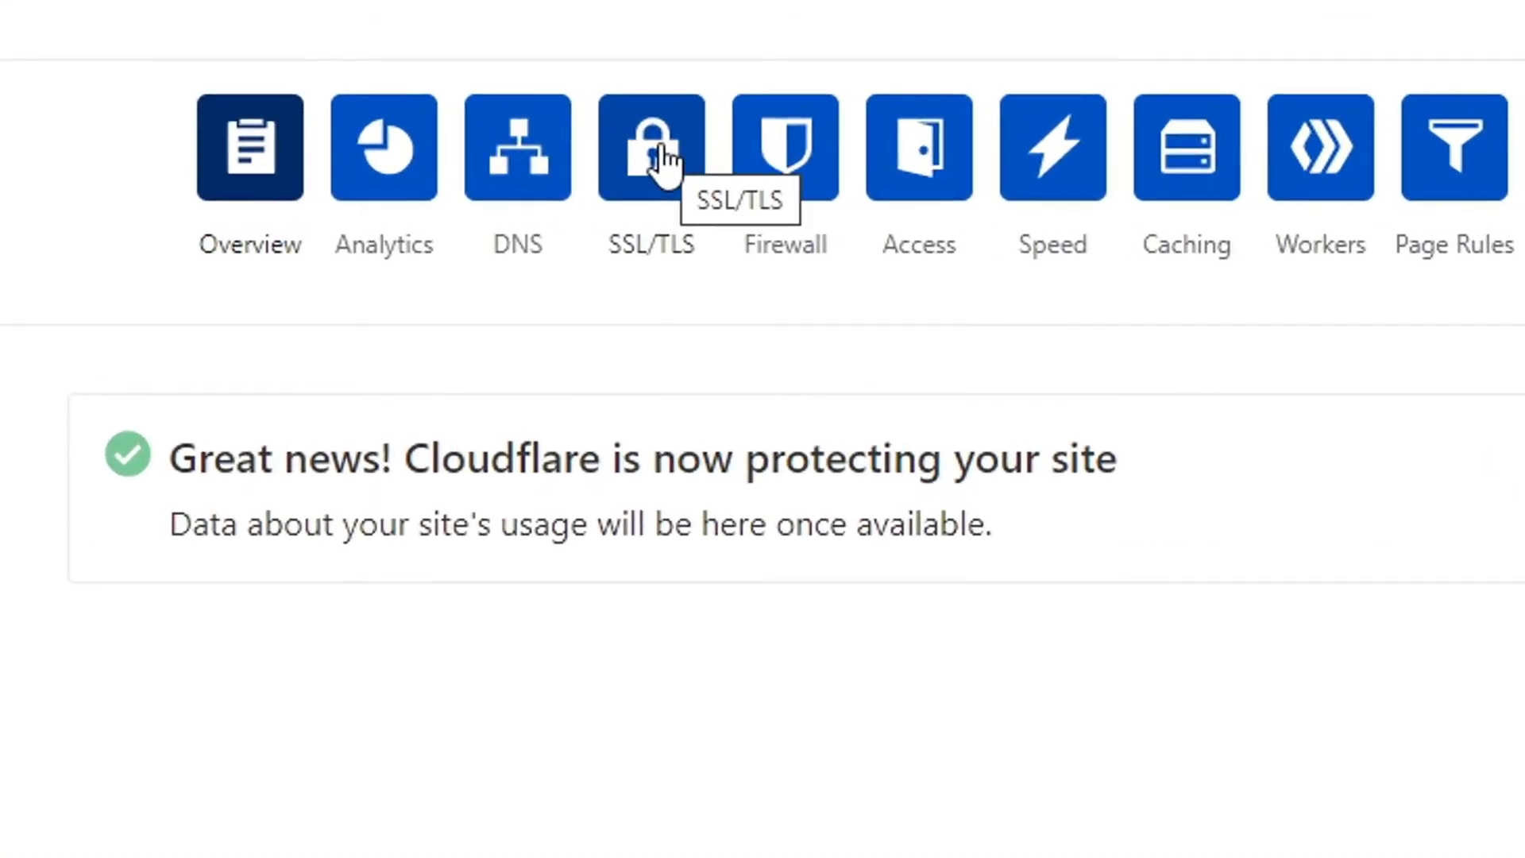
click(664, 159)
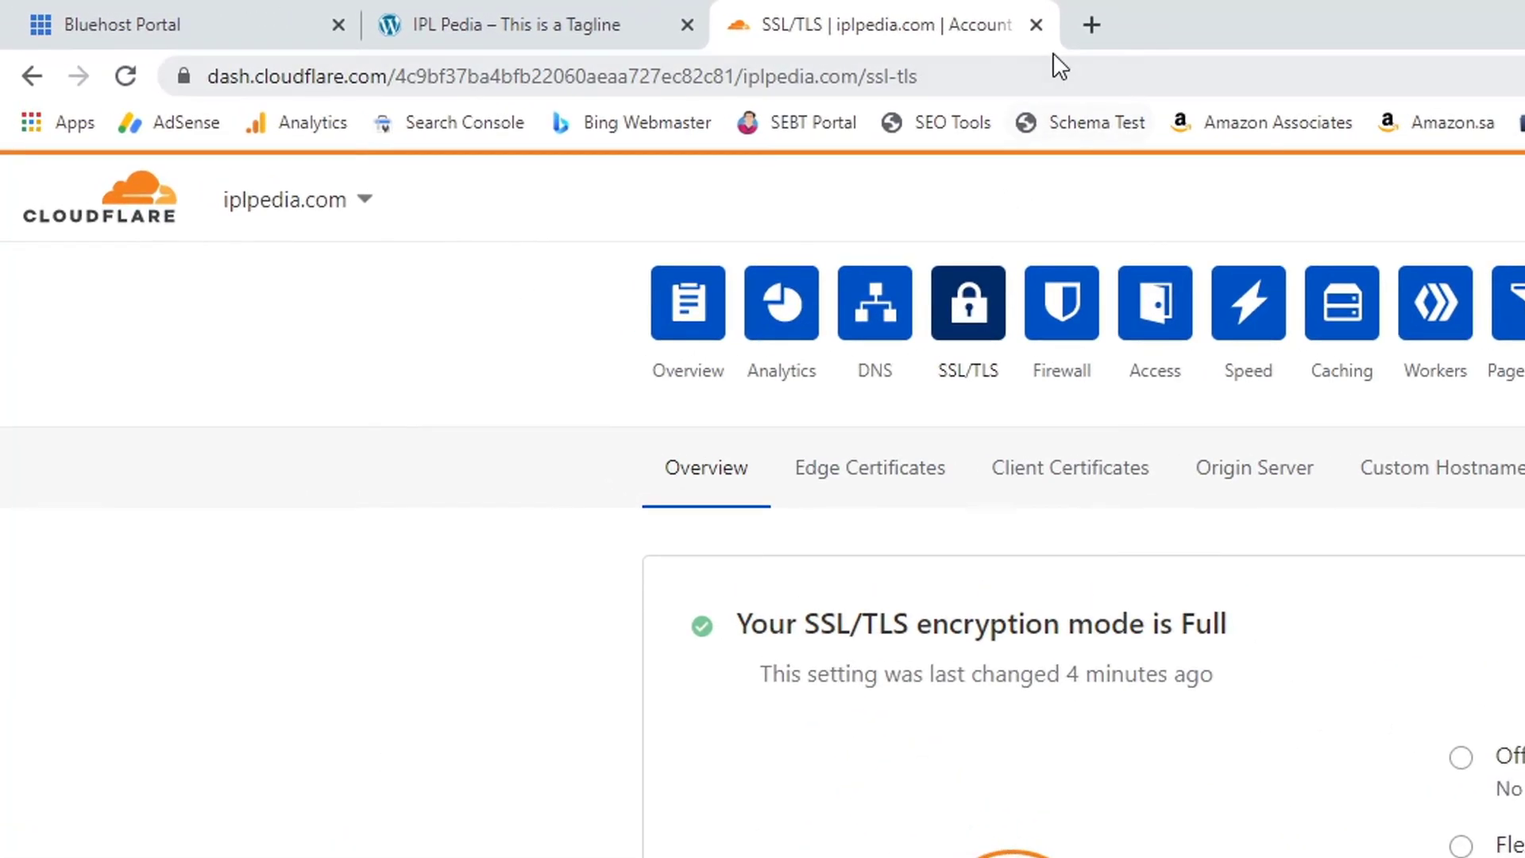
Close the Cloudflare page and open the General Settings in the IPL Pedia site's WordPress dashboard
click(1036, 25)
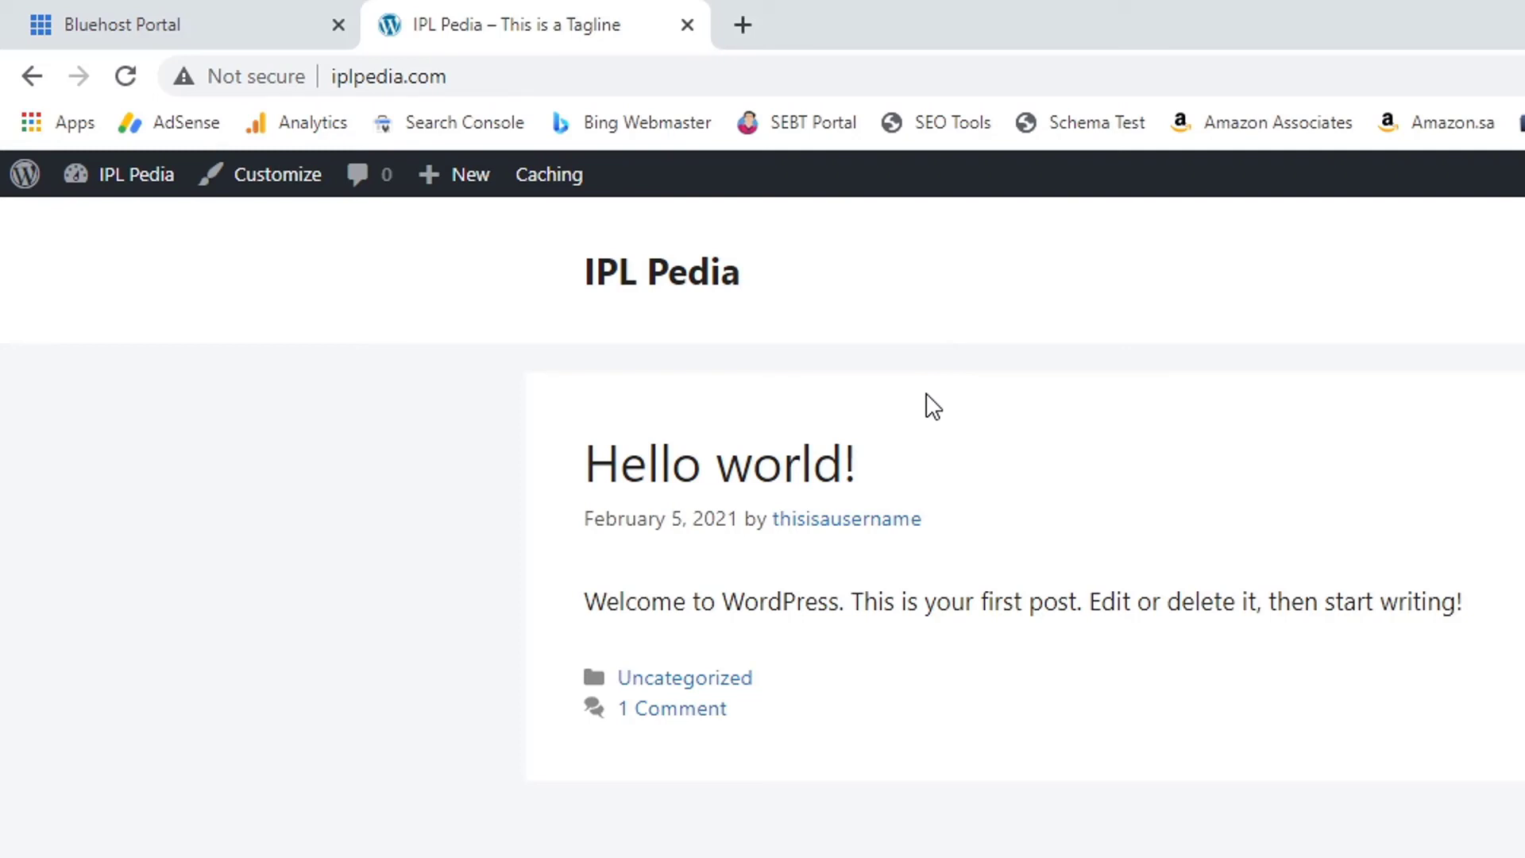
mouse_move(134, 195)
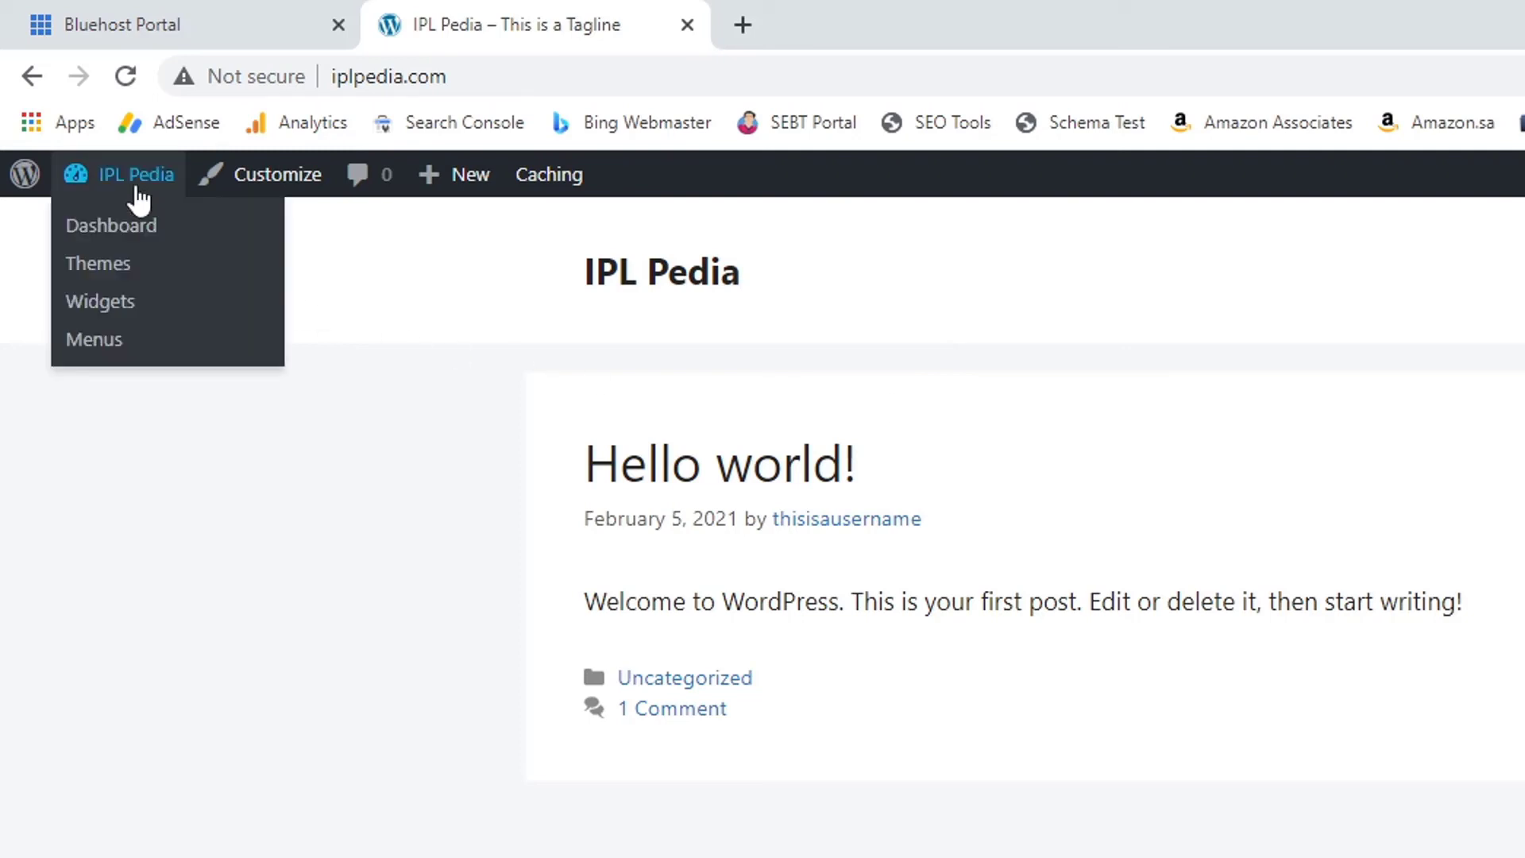
click(142, 226)
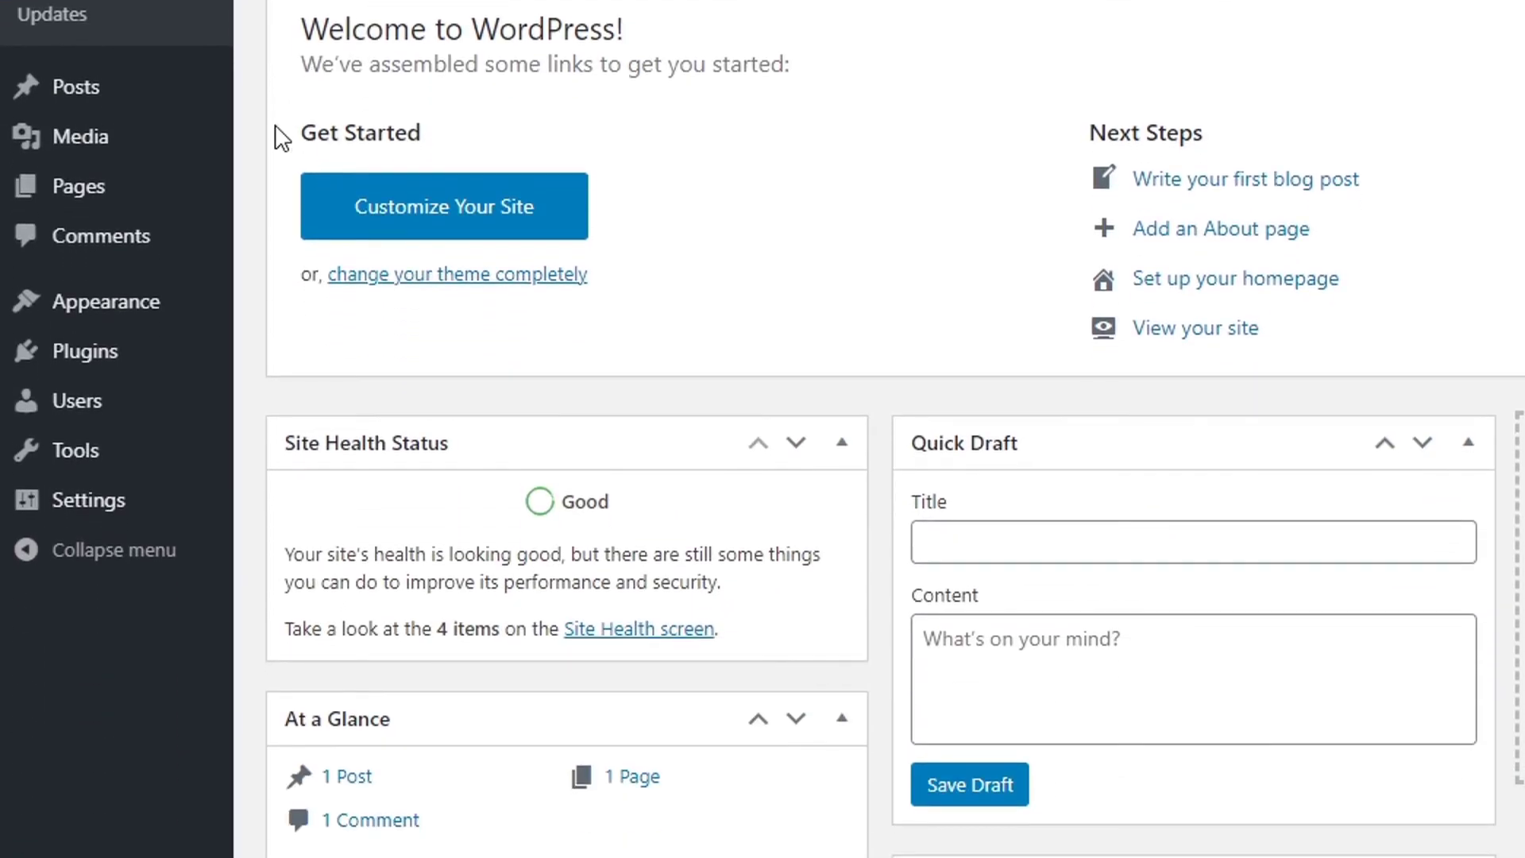
mouse_move(70, 504)
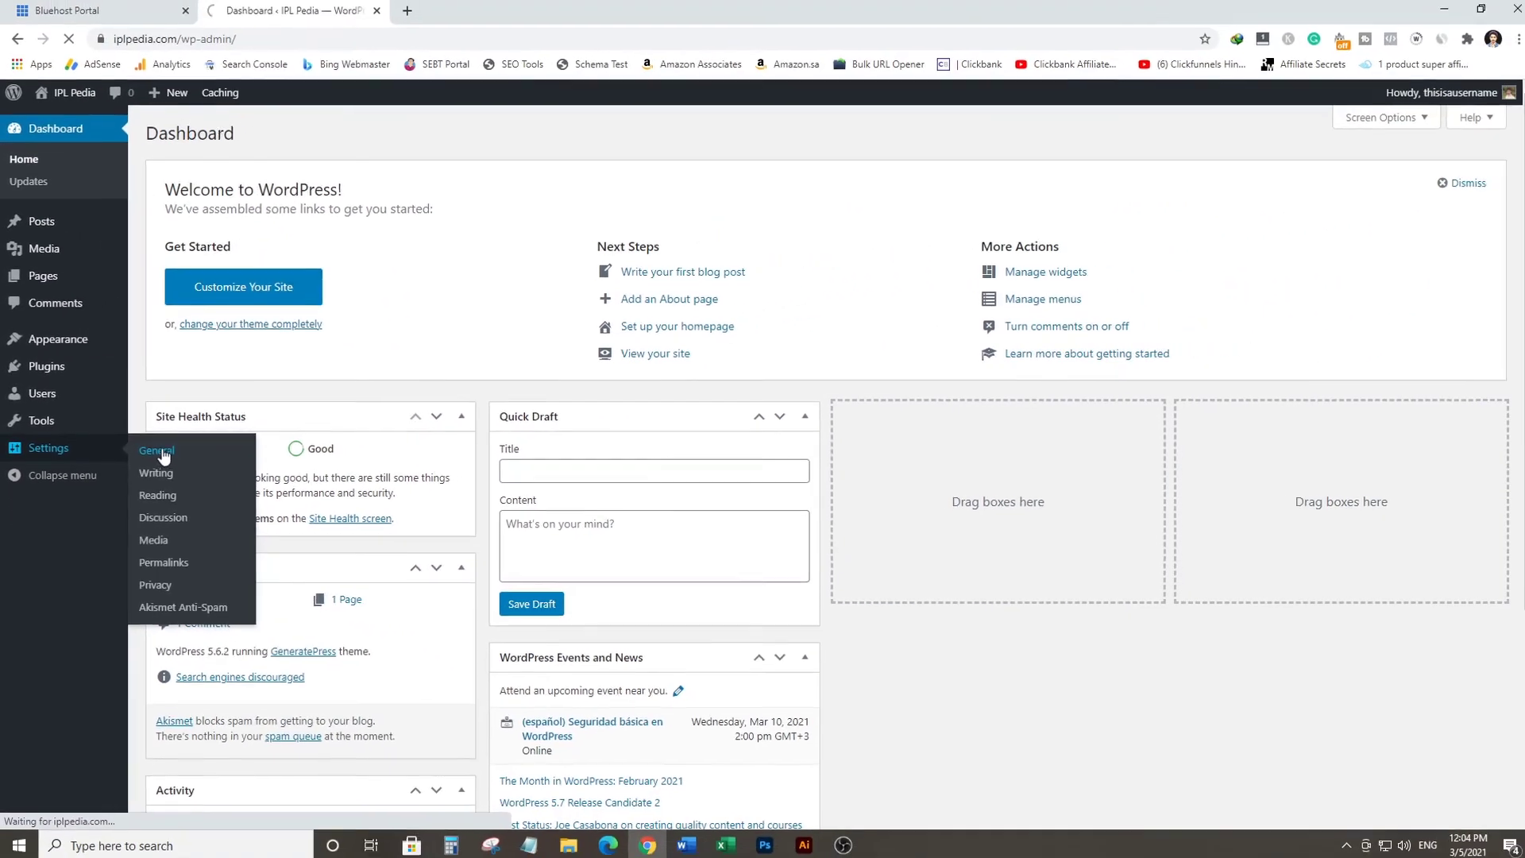
click(291, 509)
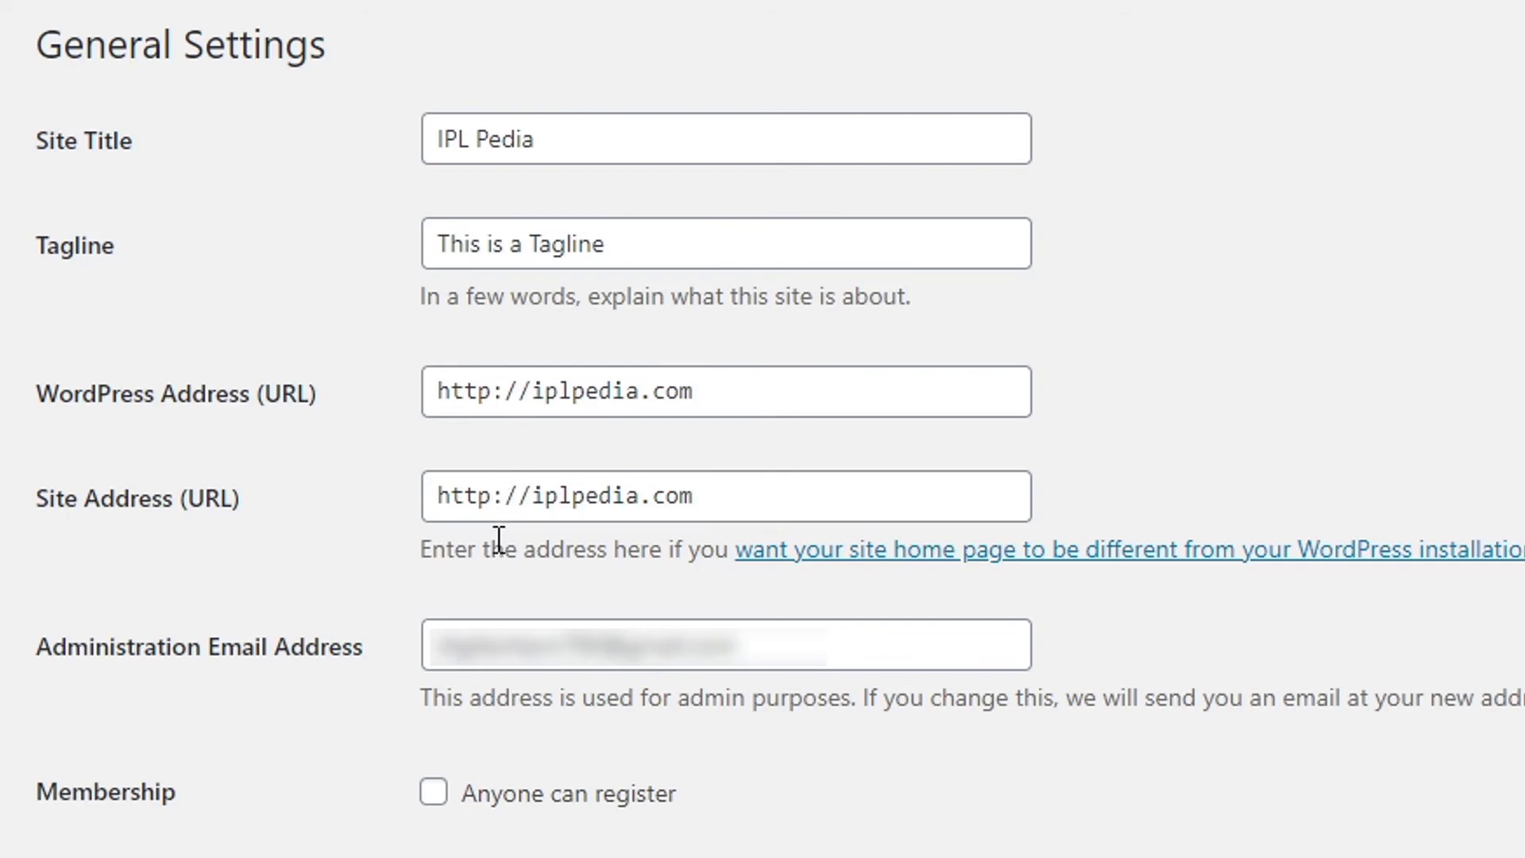
click(497, 391)
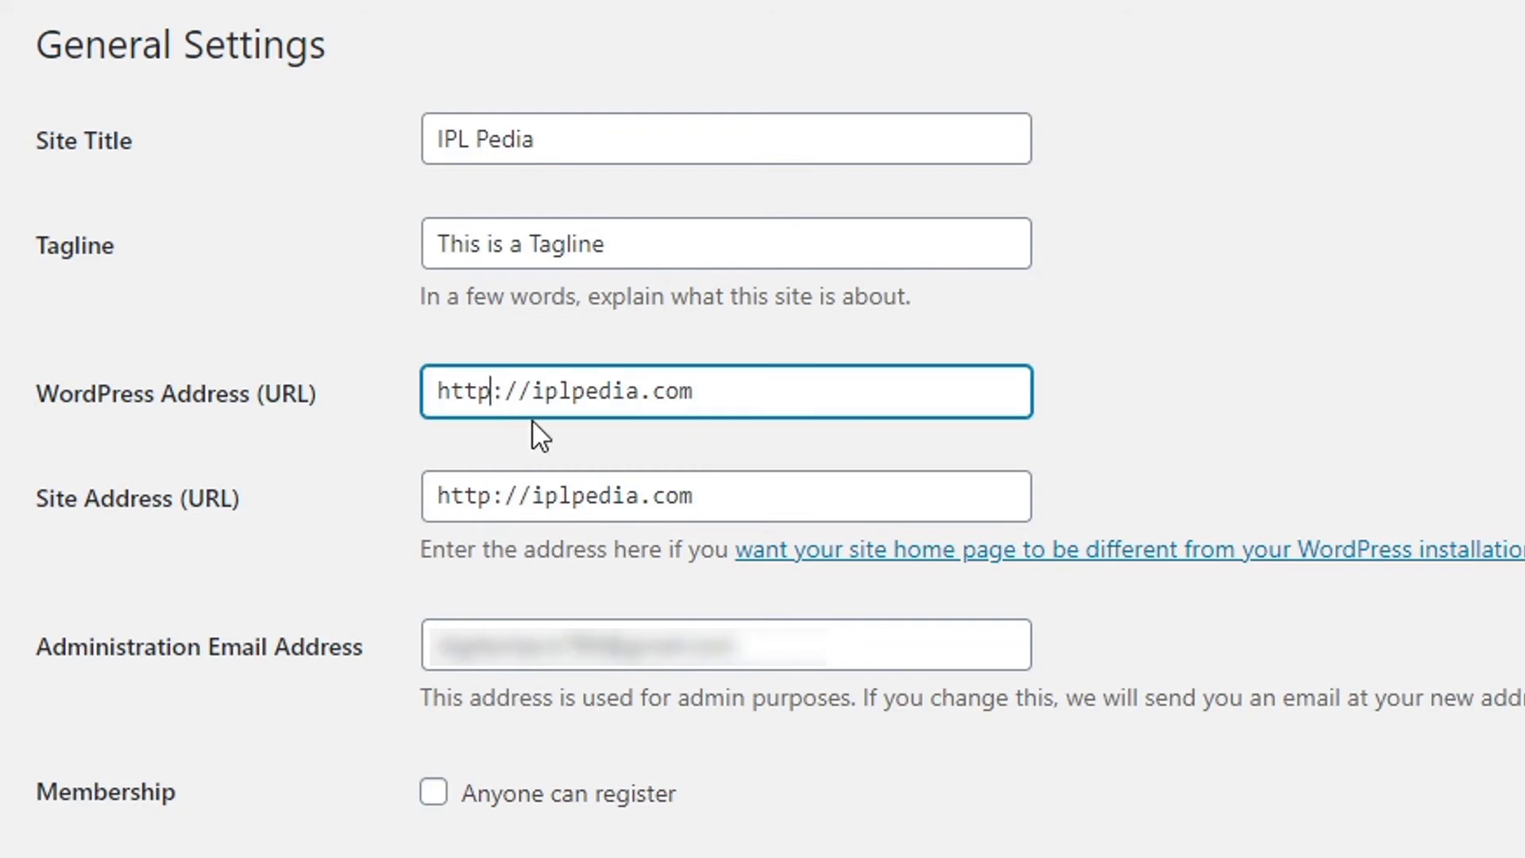
text(s)
click(499, 496)
text(s)
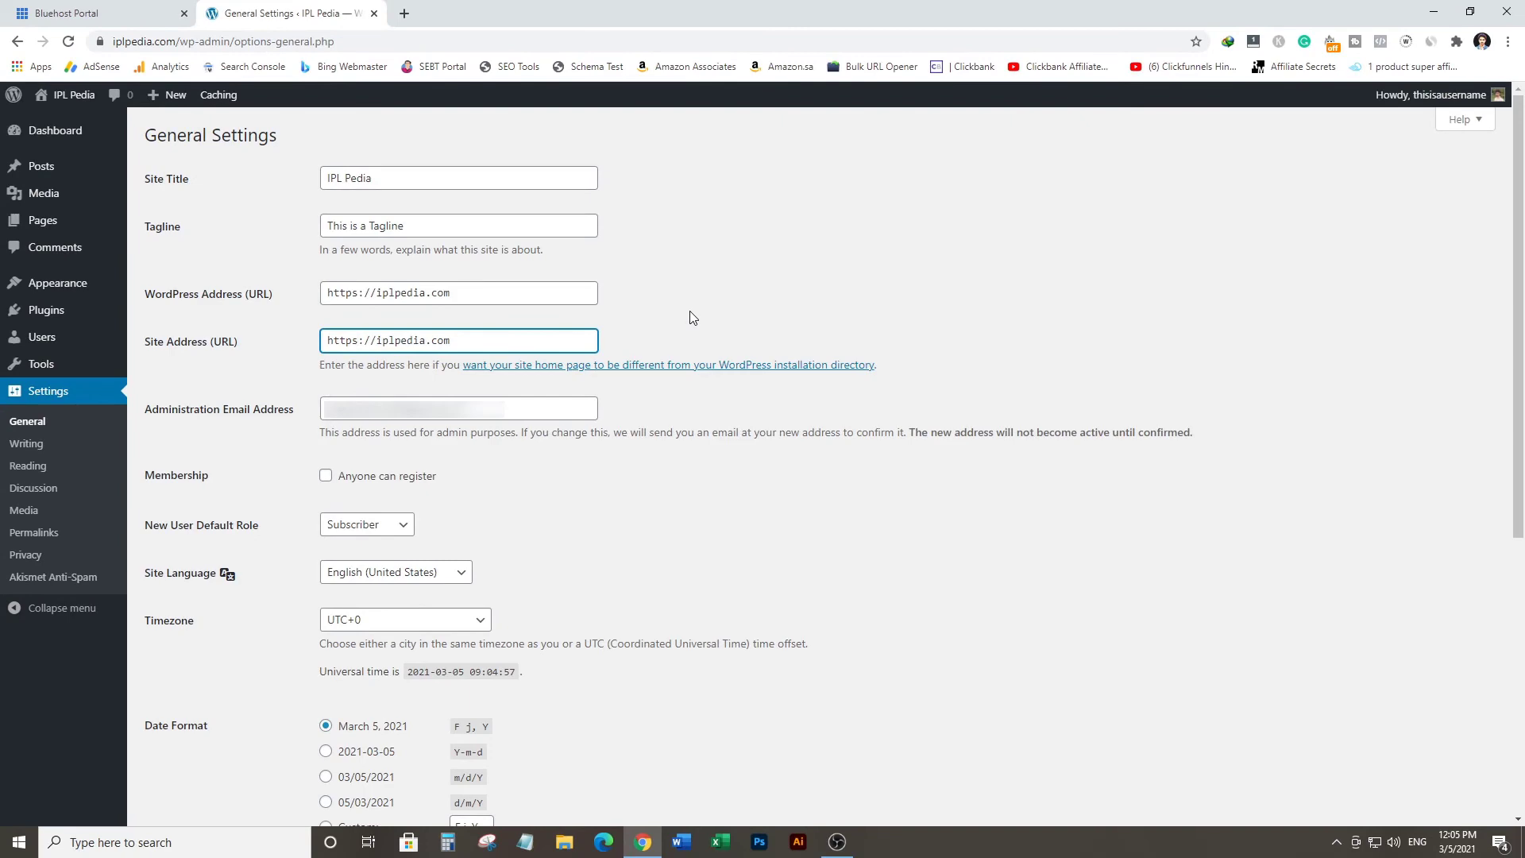
scroll(742, 314, down, 6)
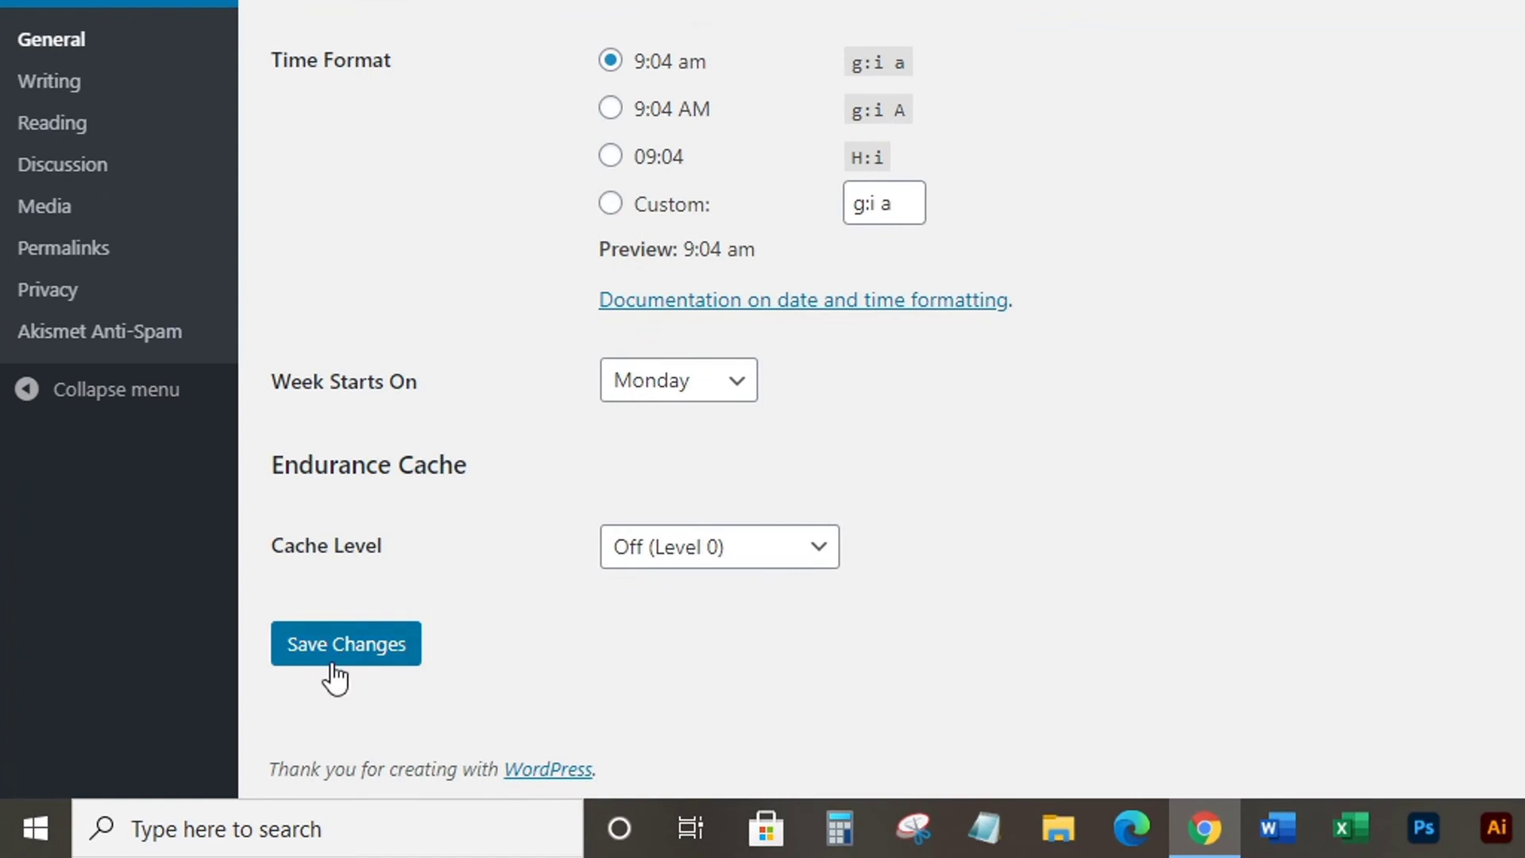
click(334, 663)
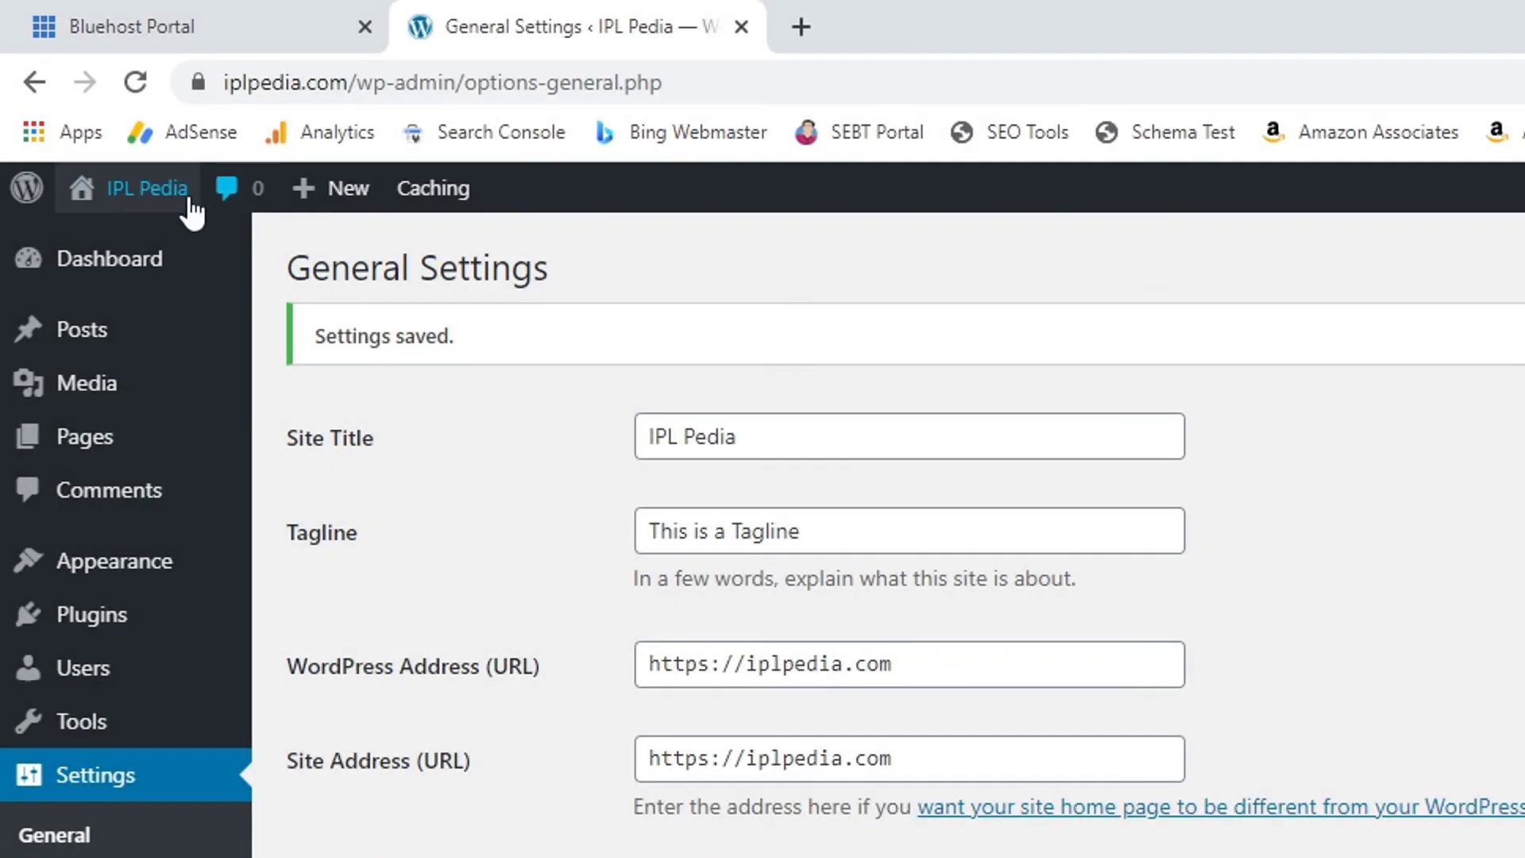
Visit the IPL Pedia site and view the browser's connection security information for iplpedia.com
mouse_move(177, 195)
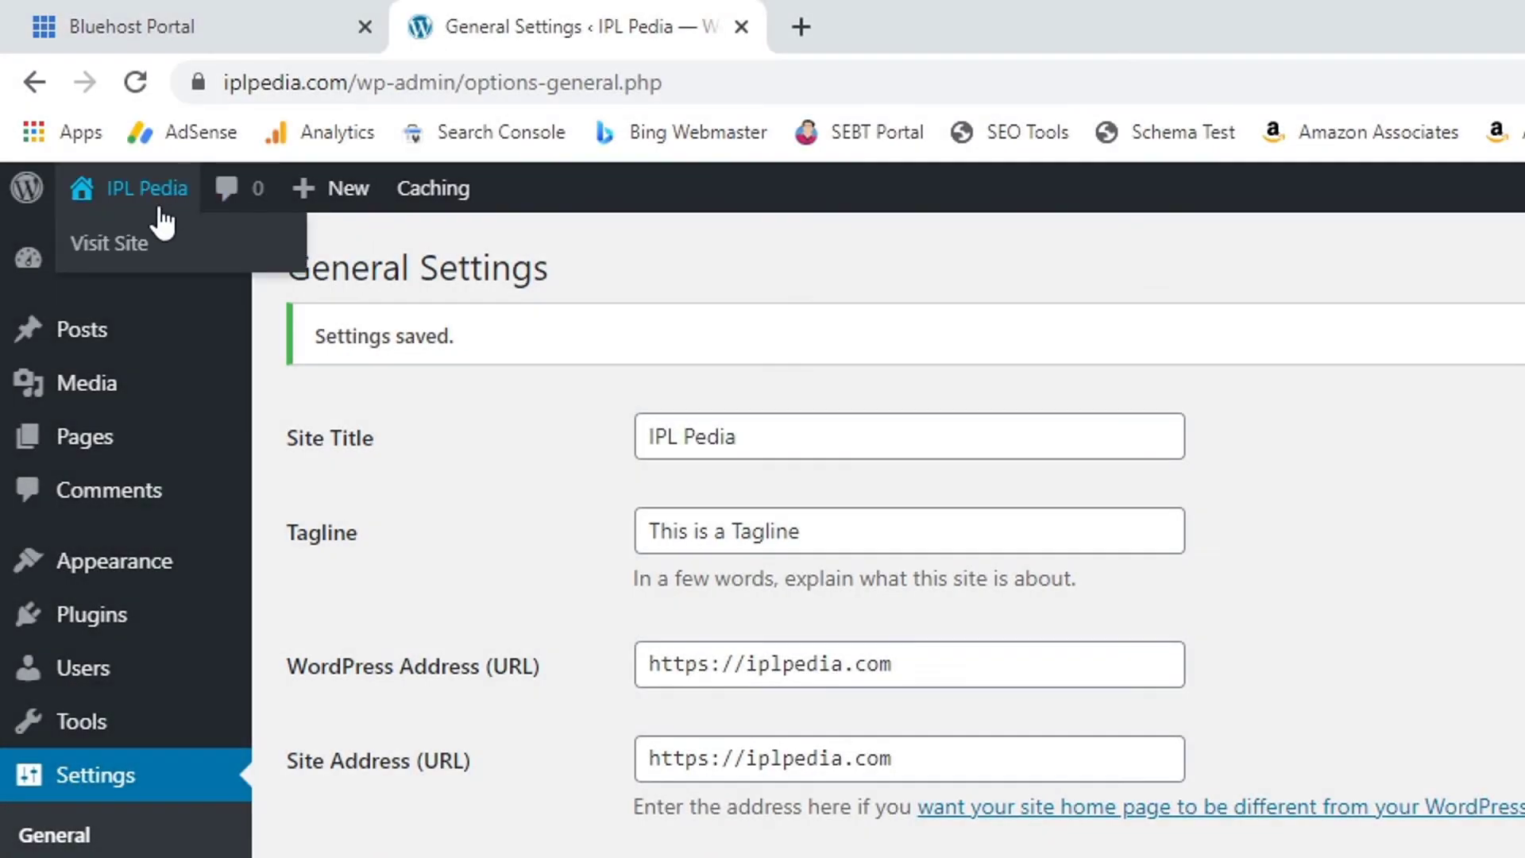
click(151, 249)
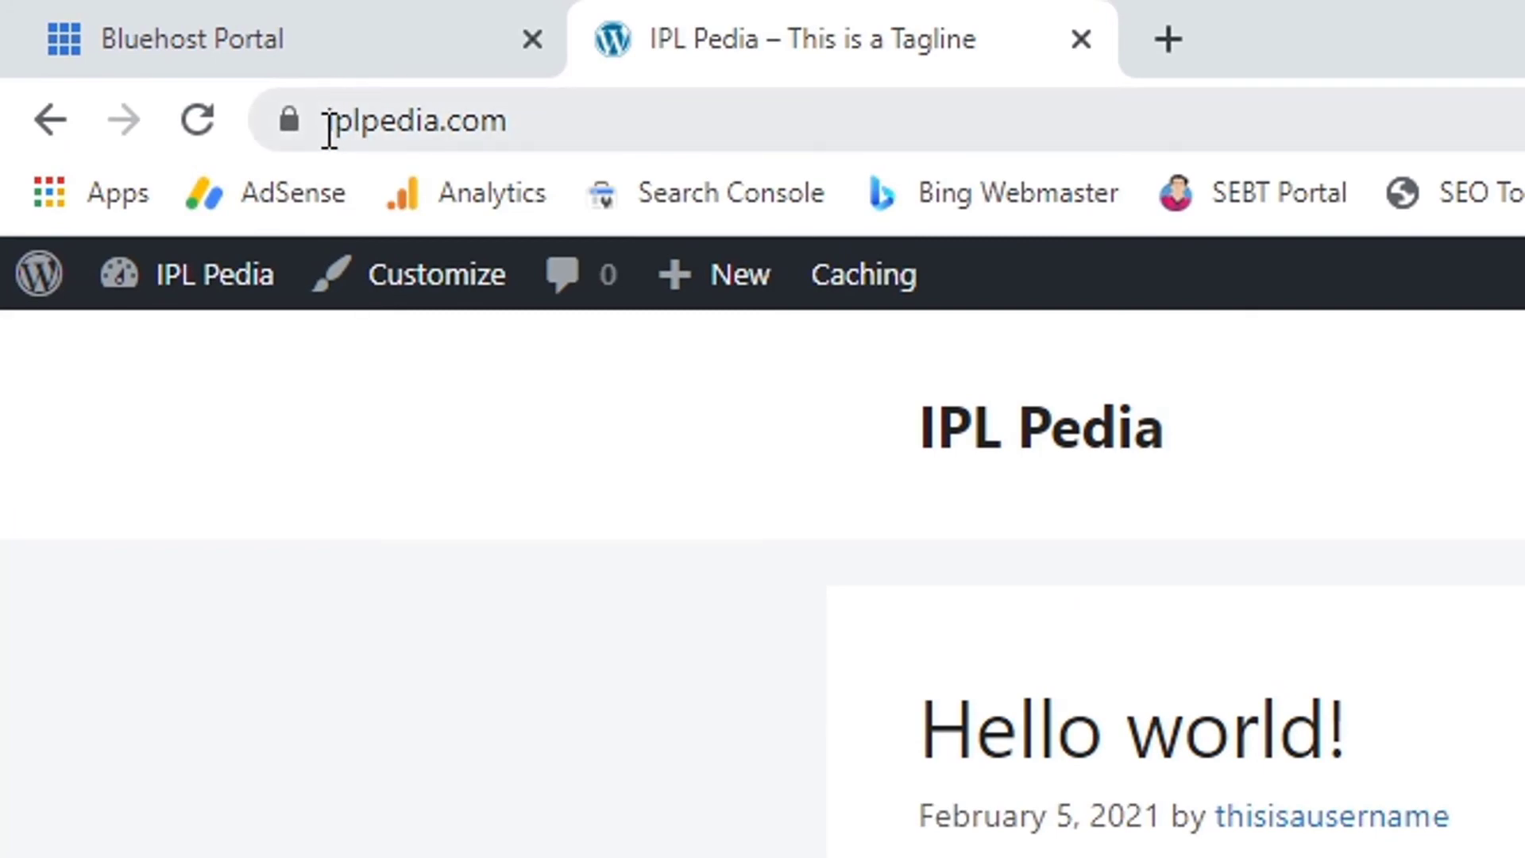
click(290, 120)
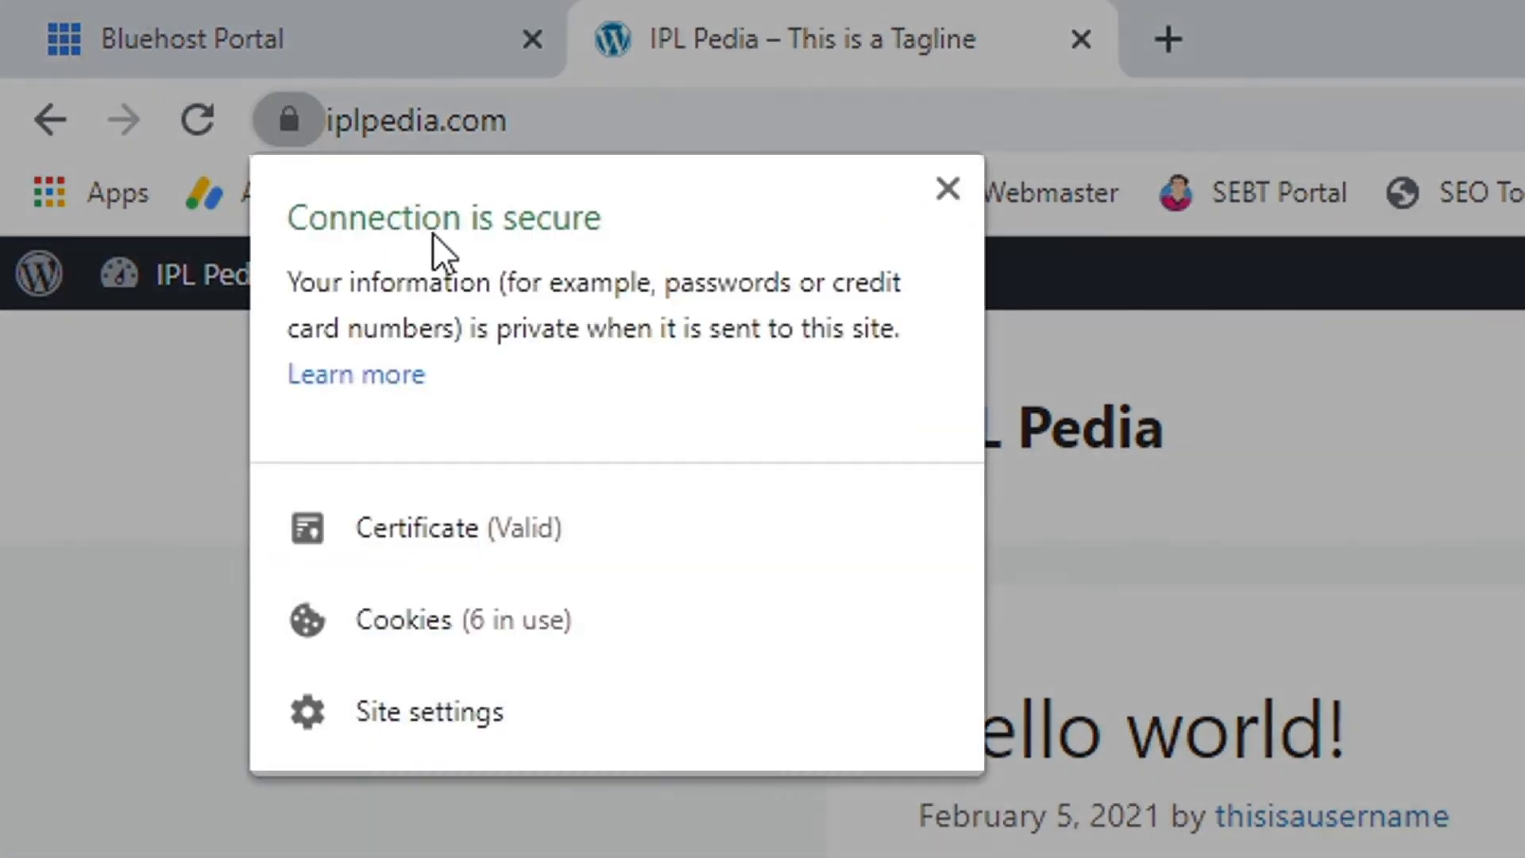